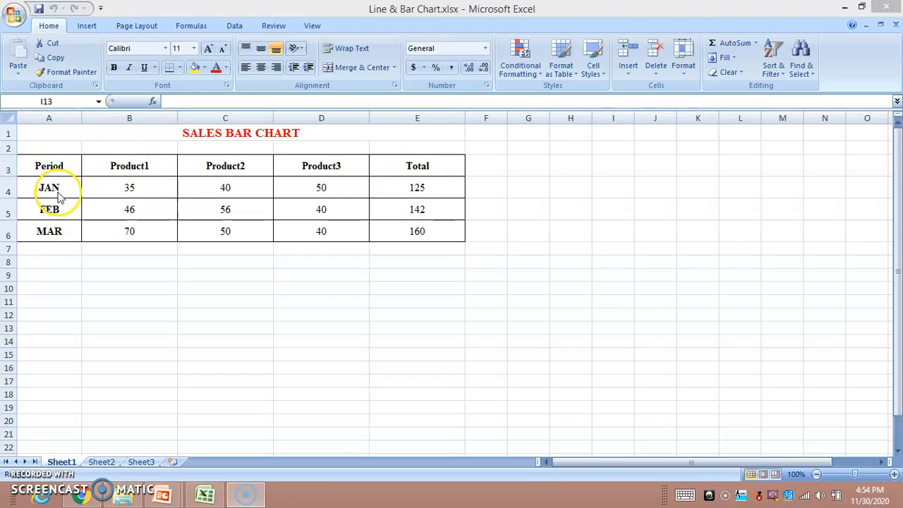
{"action": "left_click", "coordinate": [150, 191]}
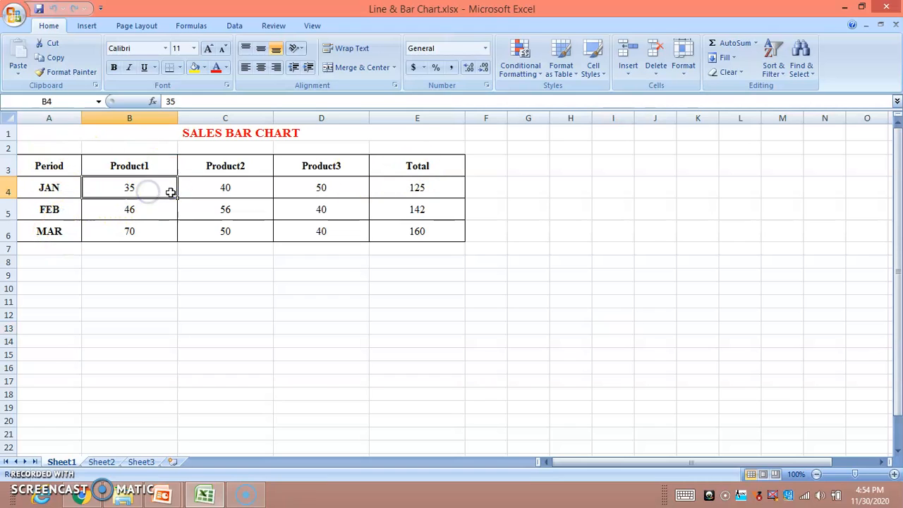
{"action": "left_click", "coordinate": [221, 191]}
{"action": "left_click", "coordinate": [321, 192]}
{"action": "left_click", "coordinate": [419, 192]}
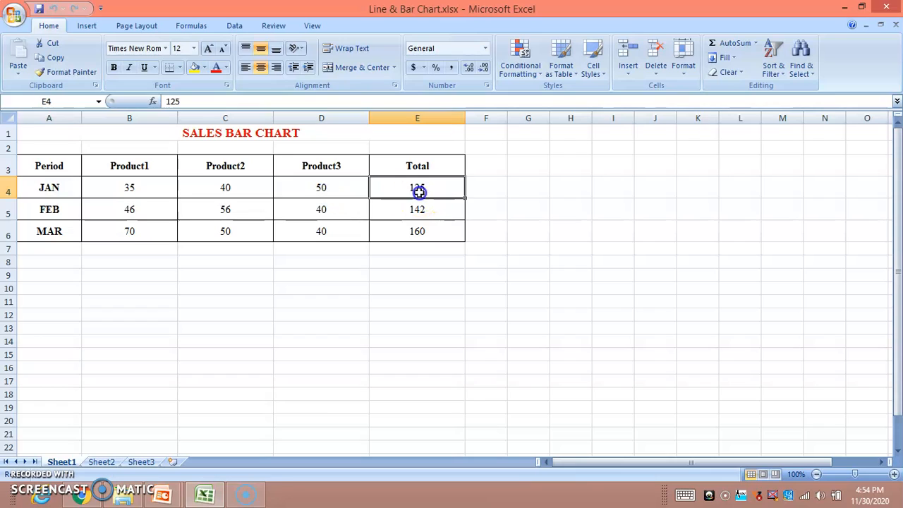
- Insert a basic 2-D line chart from the sales data in A3:E6 and move it beside the table, starting around column F
{"action": "left_click", "coordinate": [63, 166]}
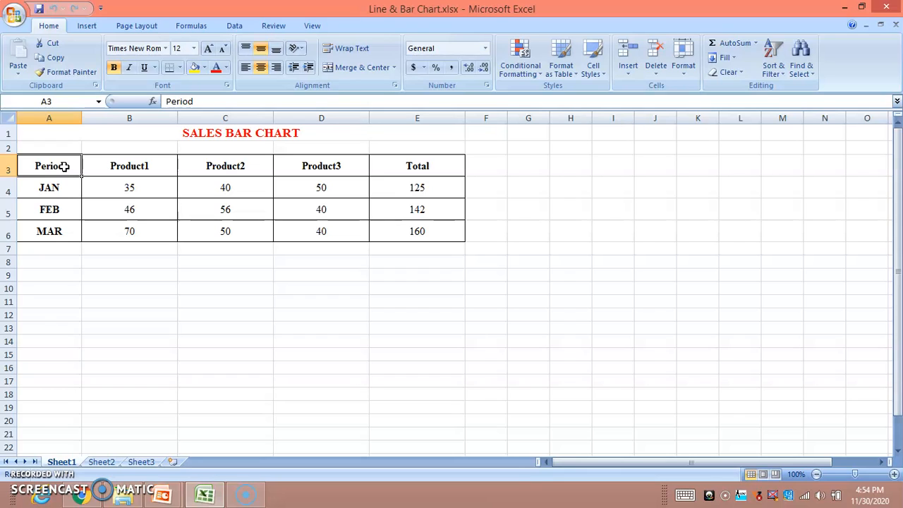
{"action": "left_click_drag", "start_coordinate": [64, 166], "coordinate": [416, 234]}
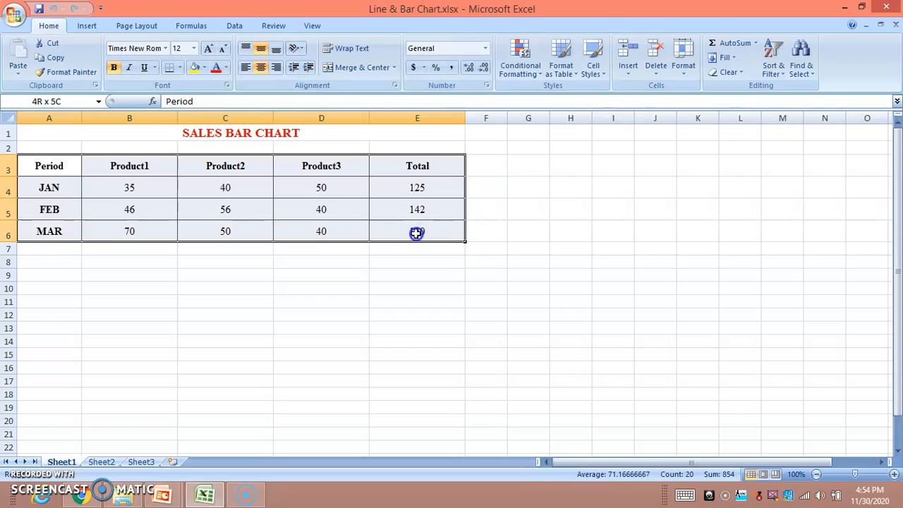
{"action": "left_click", "coordinate": [87, 25]}
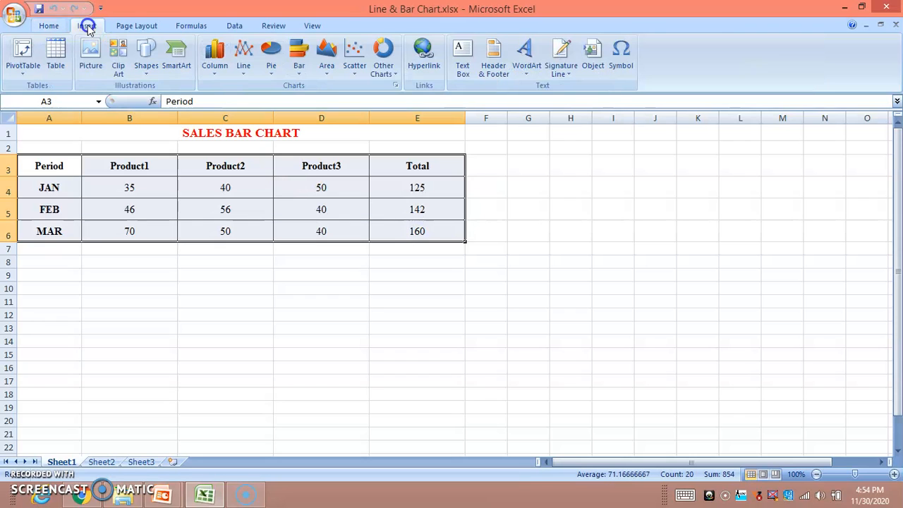
{"action": "left_click", "coordinate": [243, 63]}
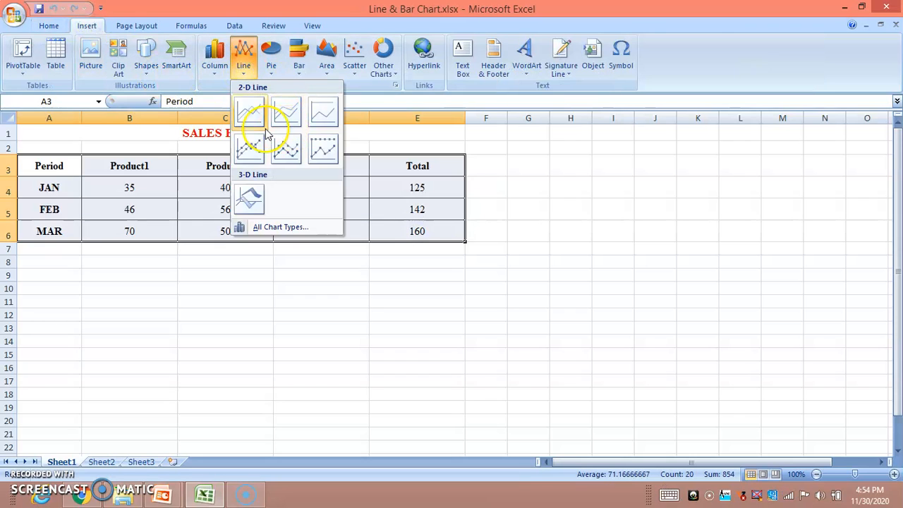
{"action": "left_click", "coordinate": [258, 120]}
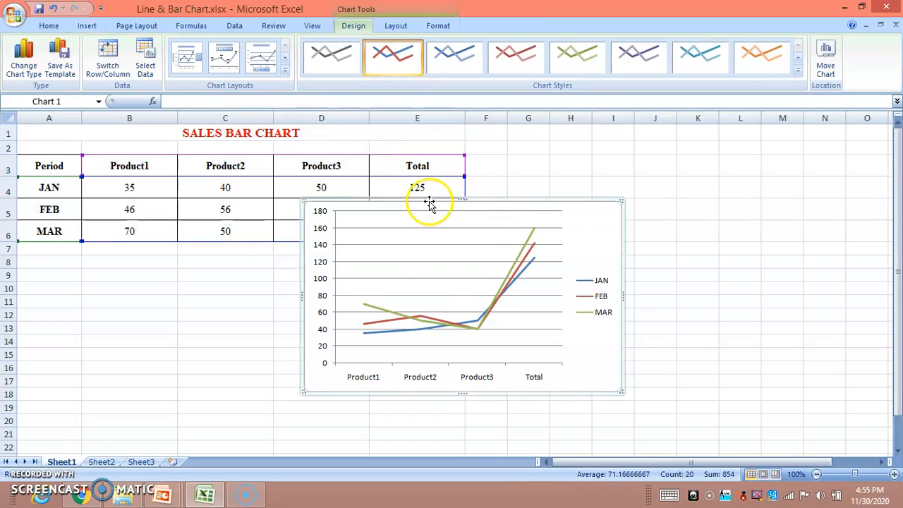
{"action": "left_click_drag", "start_coordinate": [429, 203], "coordinate": [589, 155]}
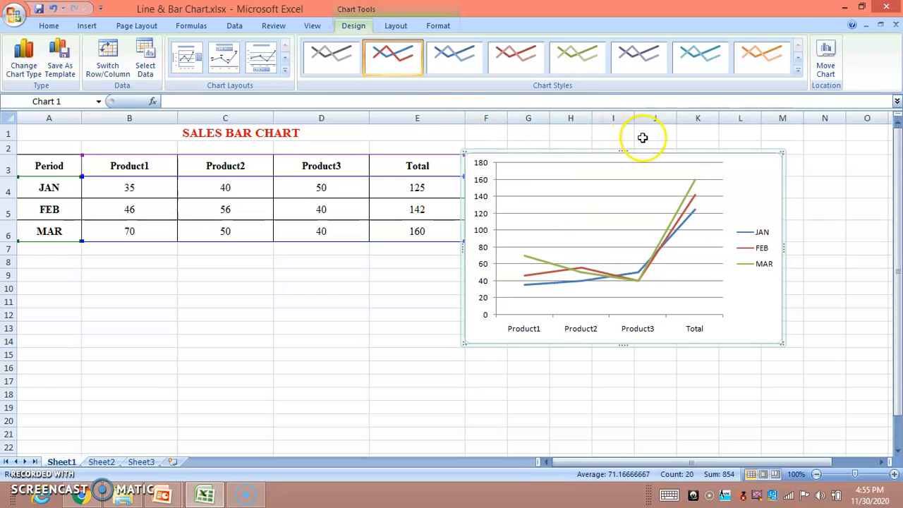
- Try the blue dark-background style on the line chart, and switch back to the thin multicolour style on white
{"action": "left_click", "coordinate": [798, 70]}
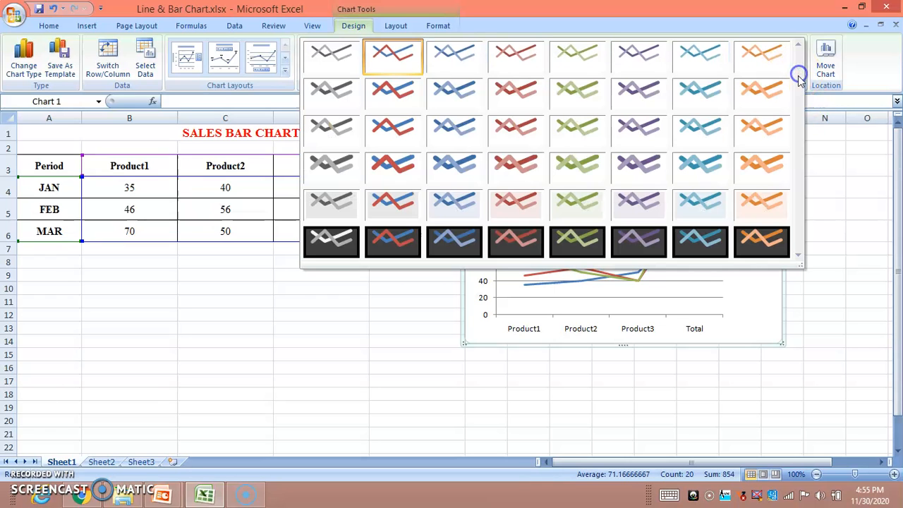
{"action": "left_click", "coordinate": [445, 236]}
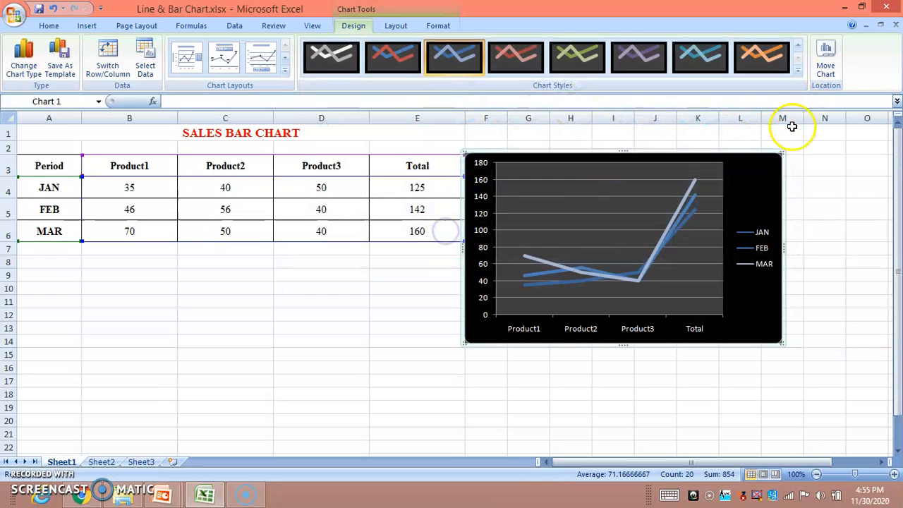
{"action": "left_click", "coordinate": [798, 70]}
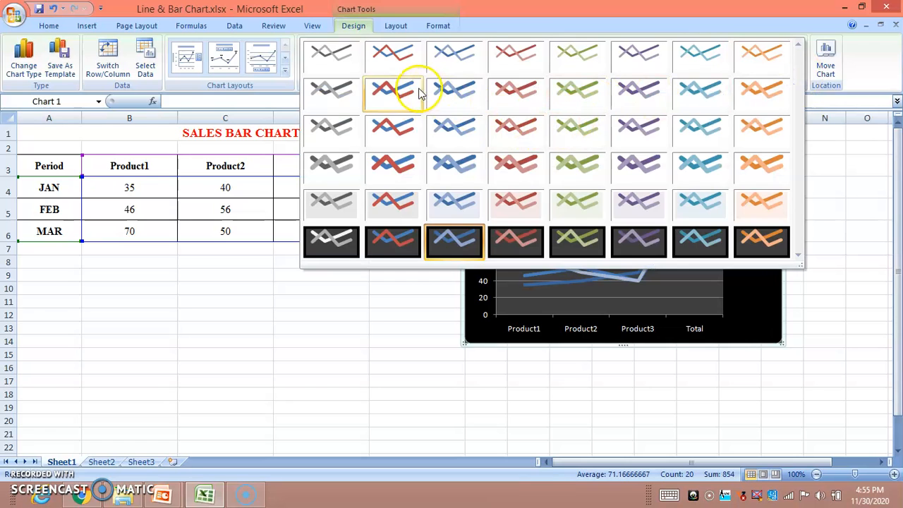
{"action": "left_click", "coordinate": [400, 67]}
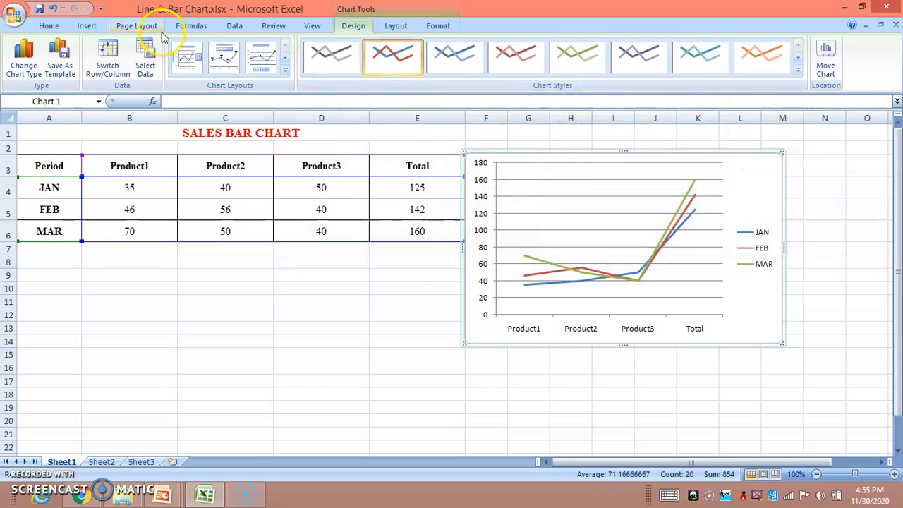
- Add a title above the line chart and set its text to "LINE CHART"
{"action": "left_click", "coordinate": [392, 27]}
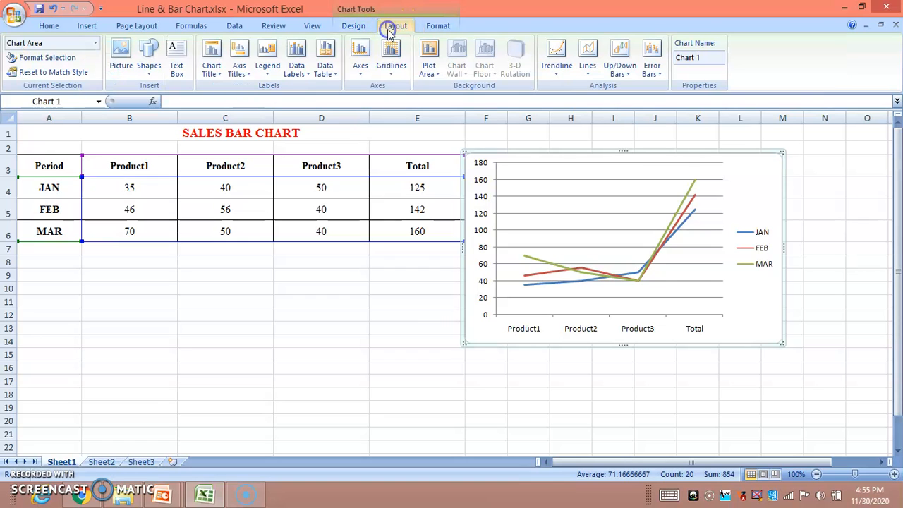
{"action": "left_click", "coordinate": [215, 75]}
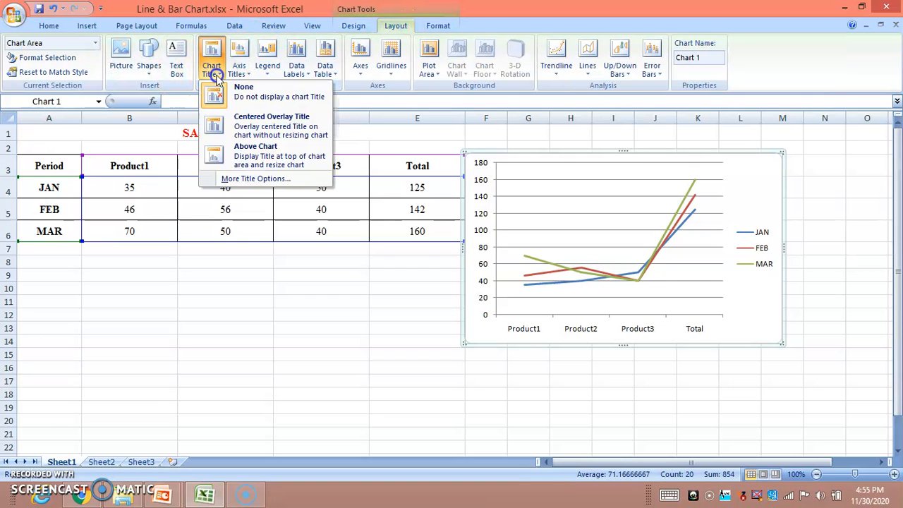
{"action": "left_click", "coordinate": [264, 157]}
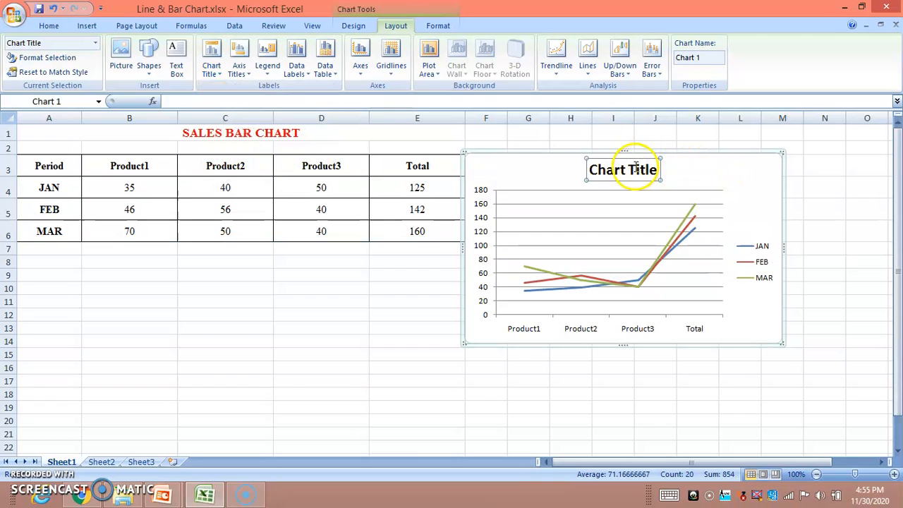
{"action": "left_click_drag", "start_coordinate": [590, 170], "coordinate": [661, 177]}
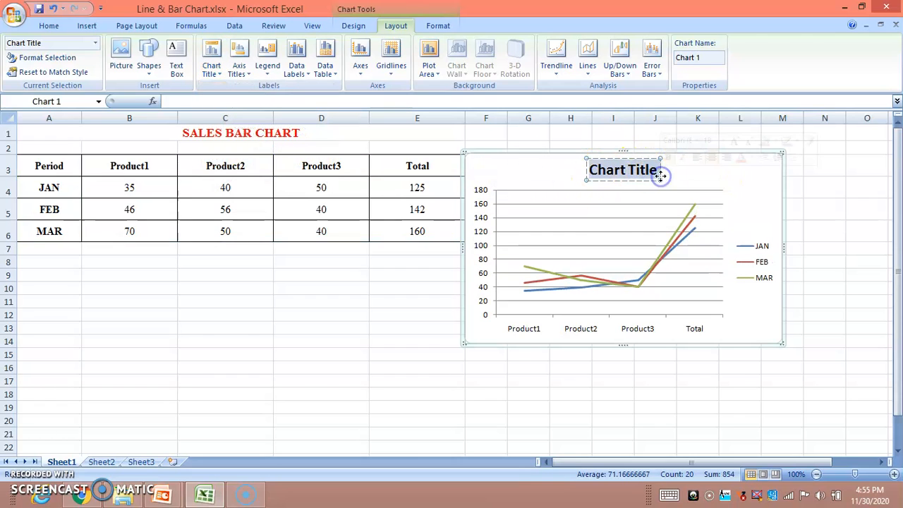
{"action": "type", "text": "LINE"}
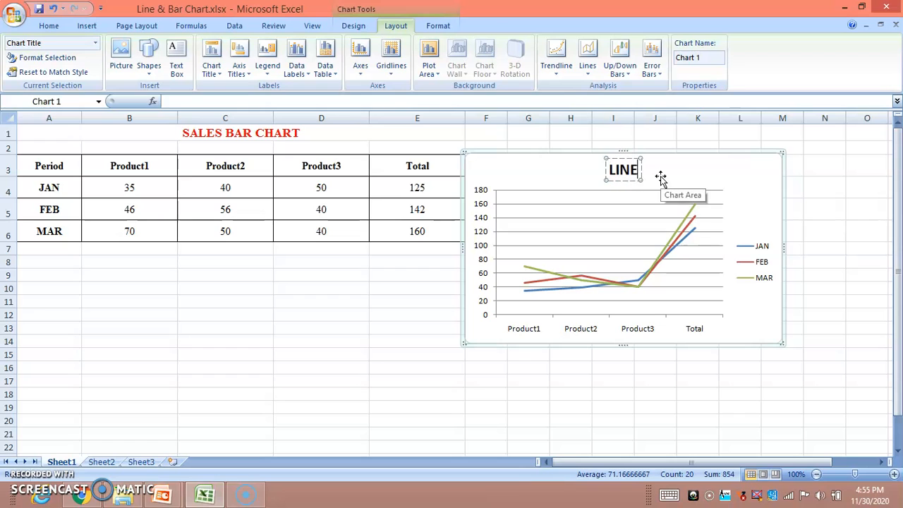
{"action": "type", "text": " CHART"}
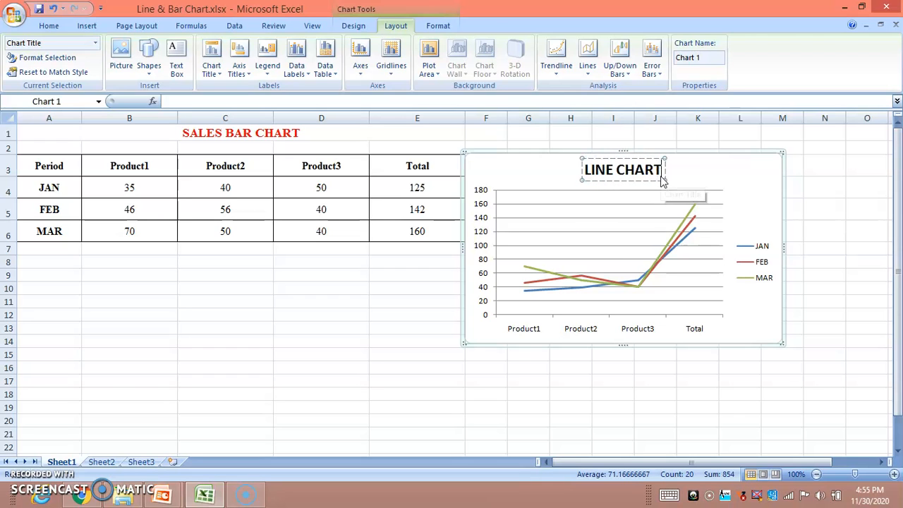
{"action": "left_click", "coordinate": [804, 249]}
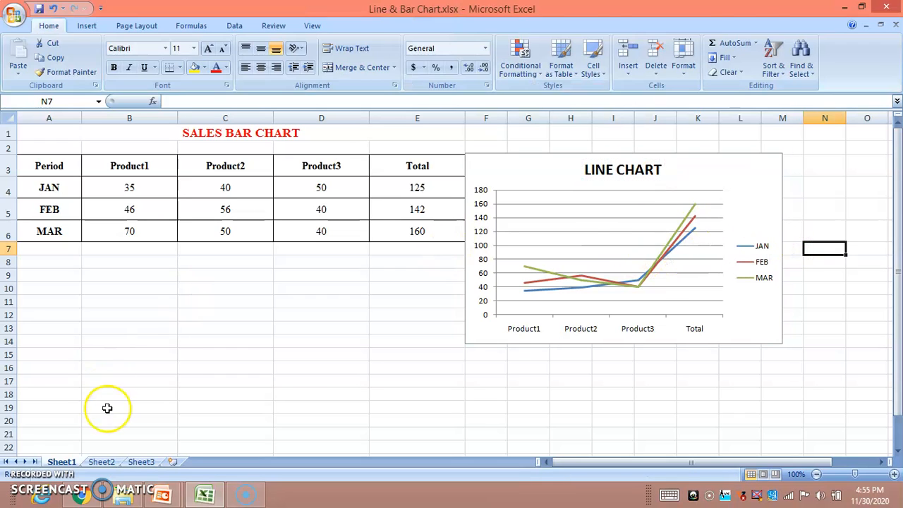
- Delete the whole line chart from the sheet
{"action": "left_click", "coordinate": [539, 188]}
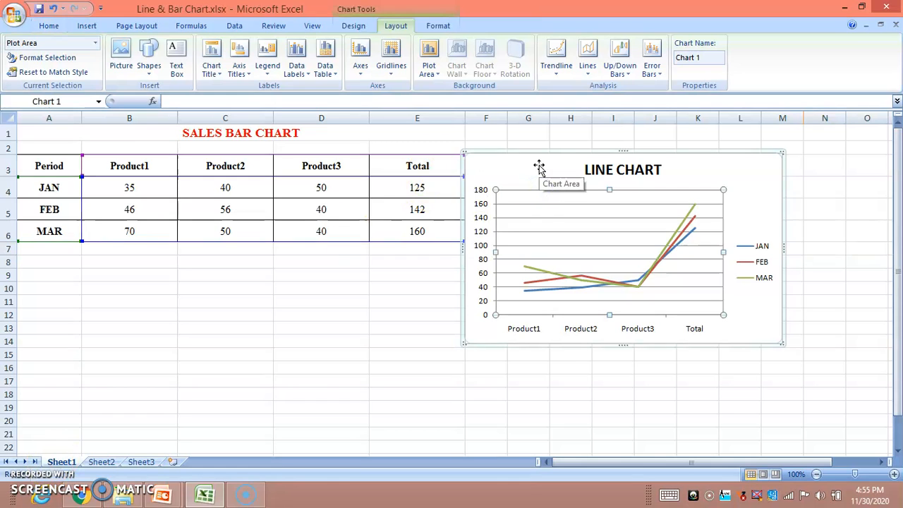
{"action": "left_click", "coordinate": [585, 156]}
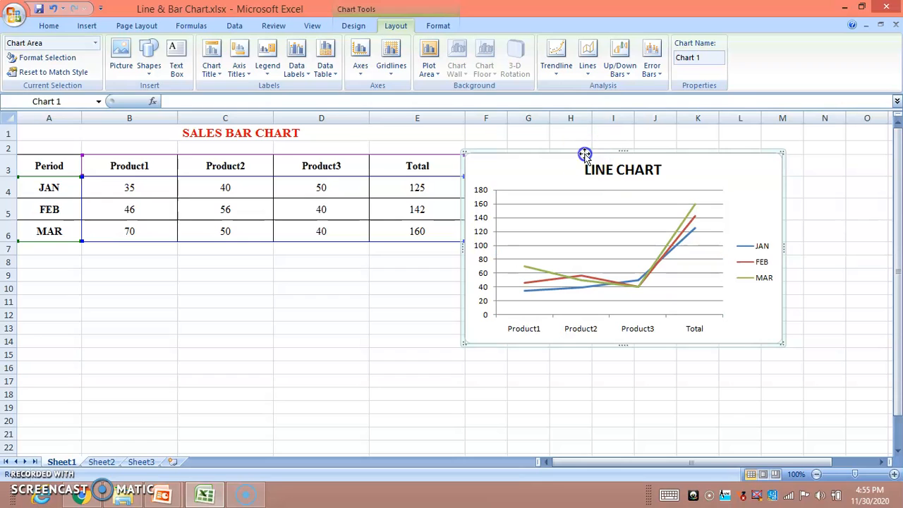
{"action": "key", "text": "Delete"}
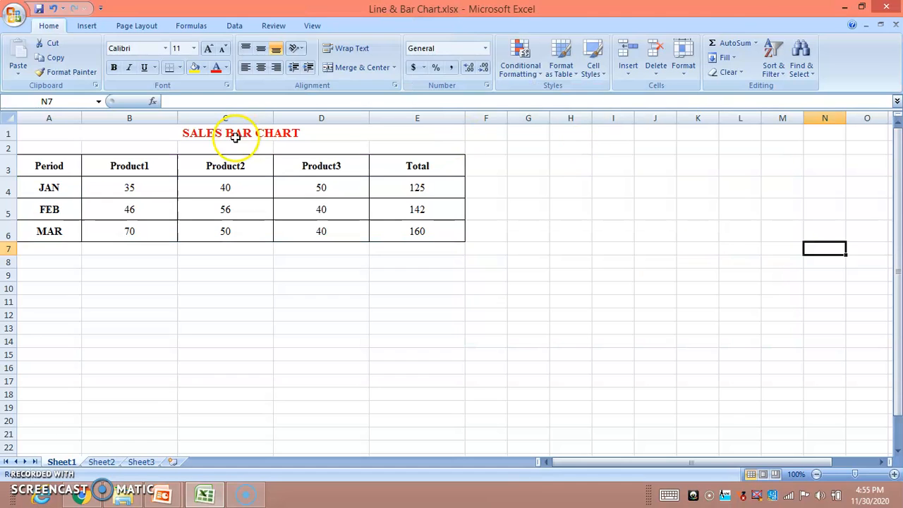
- Insert a 2-D clustered column chart from the sales data in A3:E6 and move it beside the table, over columns F to M
{"action": "left_click_drag", "start_coordinate": [70, 162], "coordinate": [421, 231]}
{"action": "left_click", "coordinate": [87, 26]}
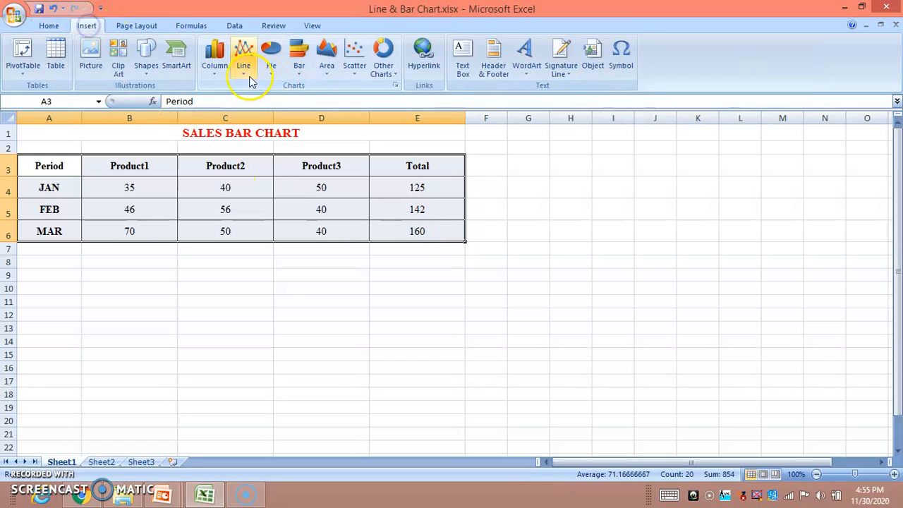
{"action": "left_click", "coordinate": [215, 67]}
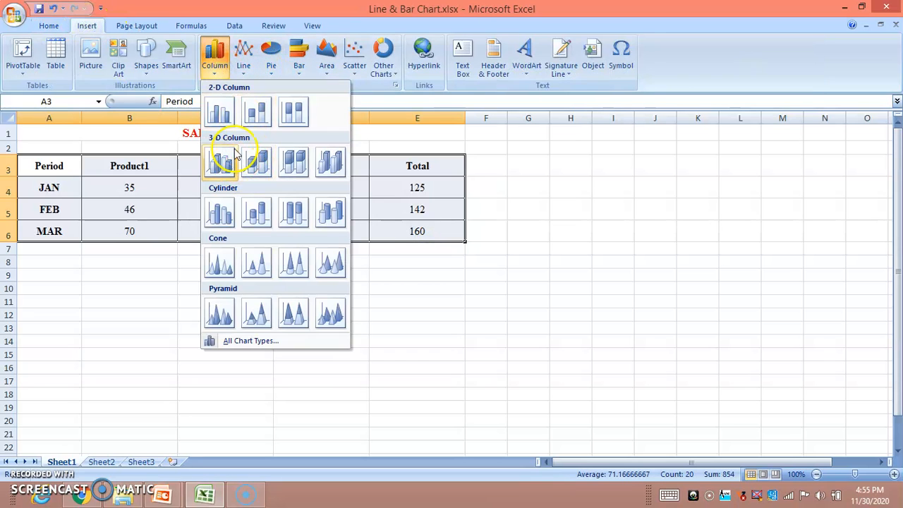
{"action": "left_click", "coordinate": [227, 114]}
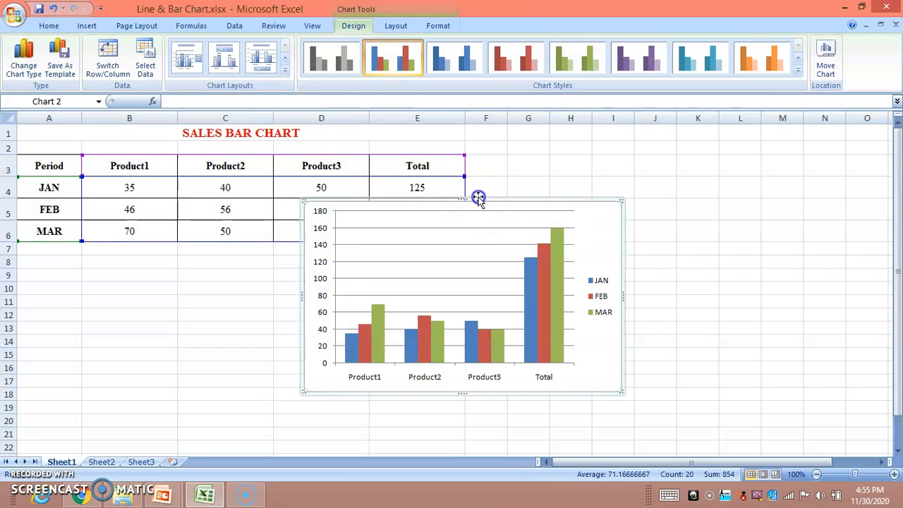
{"action": "left_click_drag", "start_coordinate": [480, 199], "coordinate": [657, 158]}
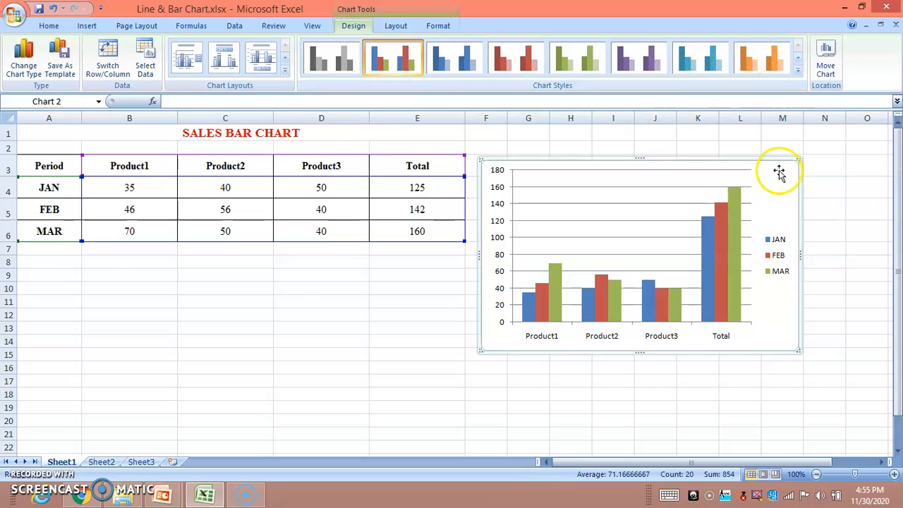
- Apply the multicolour chart style with bevelled, glossy columns on a white background to the column chart
{"action": "left_click", "coordinate": [798, 72]}
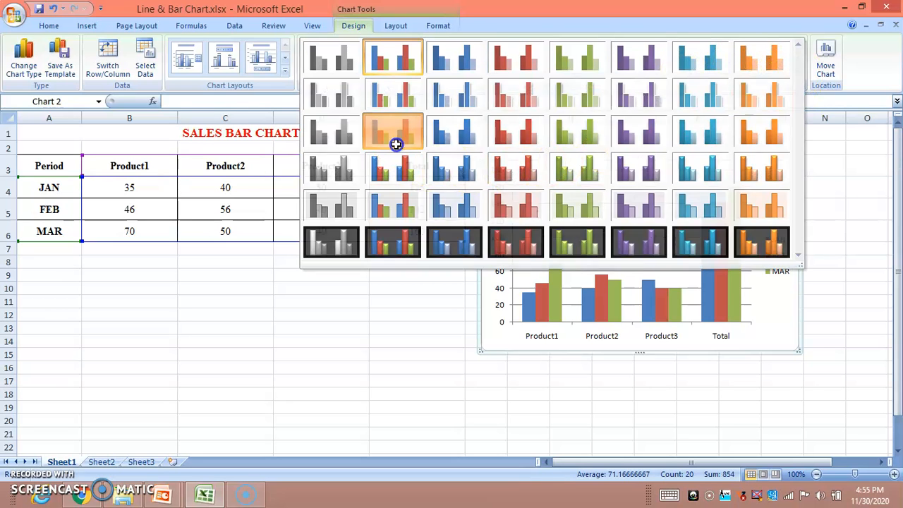
{"action": "left_click", "coordinate": [396, 143]}
{"action": "left_click", "coordinate": [798, 69]}
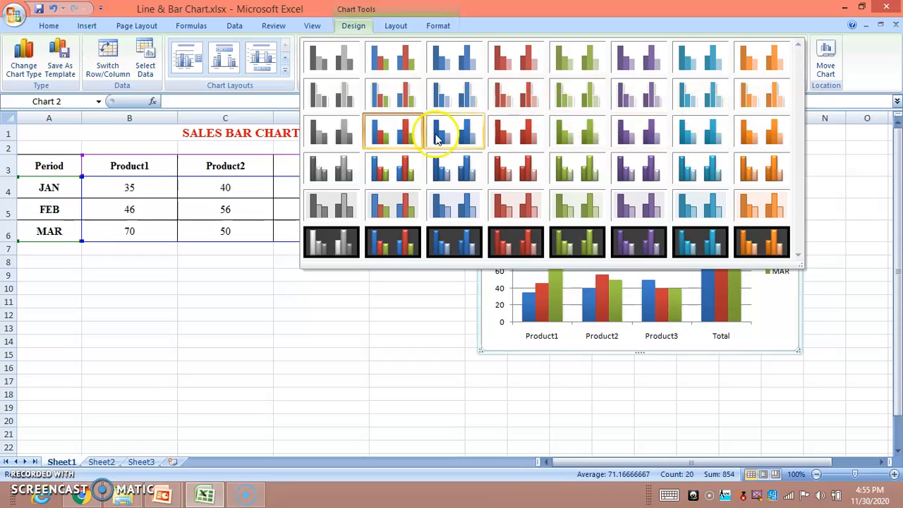
{"action": "left_click", "coordinate": [408, 161]}
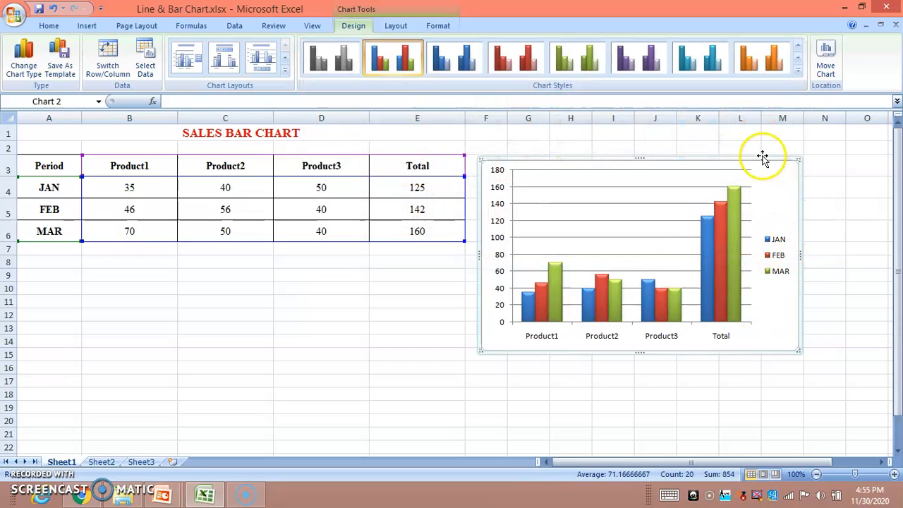
{"action": "left_click", "coordinate": [439, 26]}
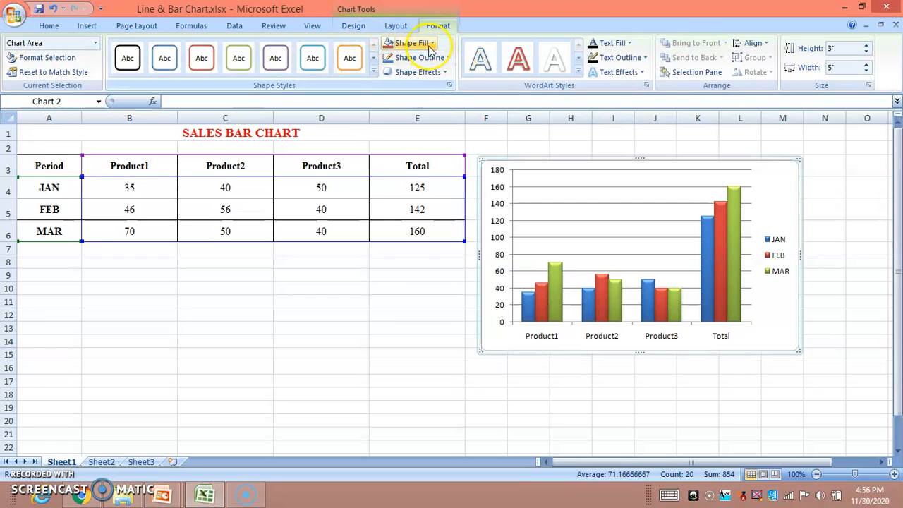
{"action": "left_click", "coordinate": [429, 44]}
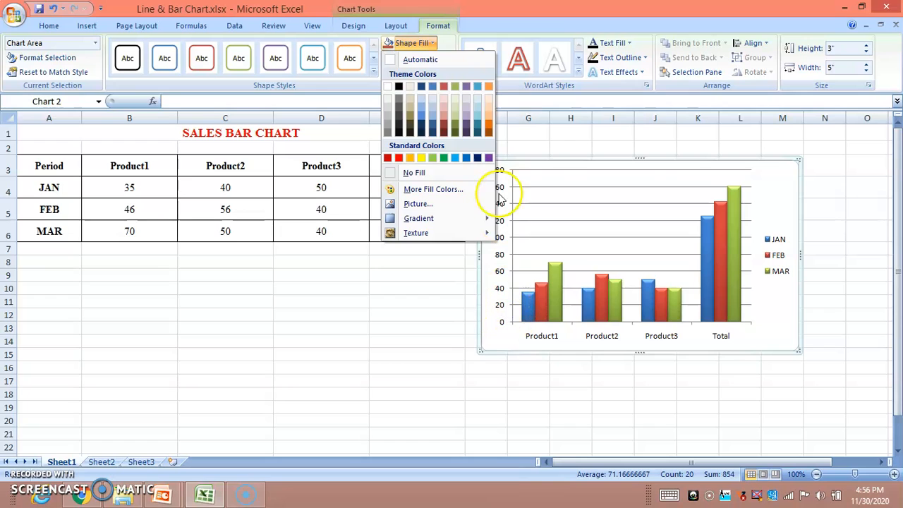
{"action": "left_click", "coordinate": [767, 251]}
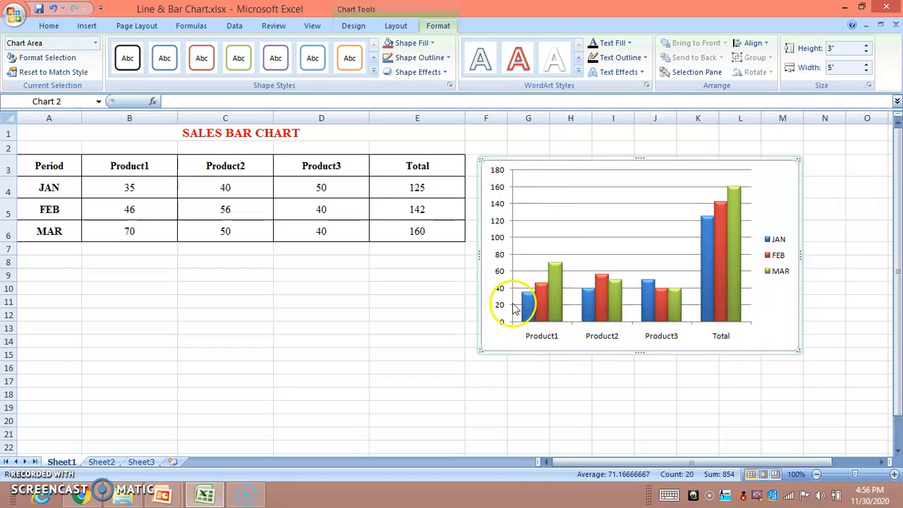
{"action": "left_click", "coordinate": [633, 162]}
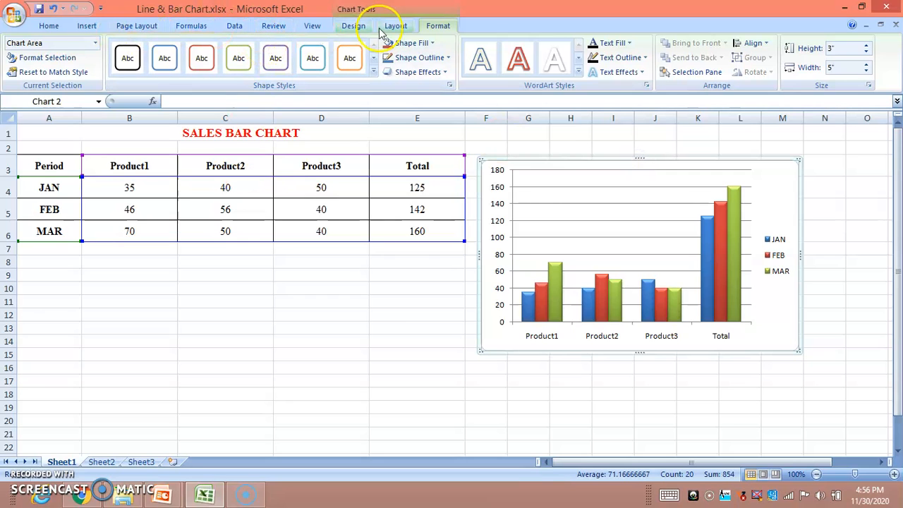
{"action": "left_click", "coordinate": [353, 26]}
{"action": "left_click", "coordinate": [312, 26]}
{"action": "left_click", "coordinate": [356, 25]}
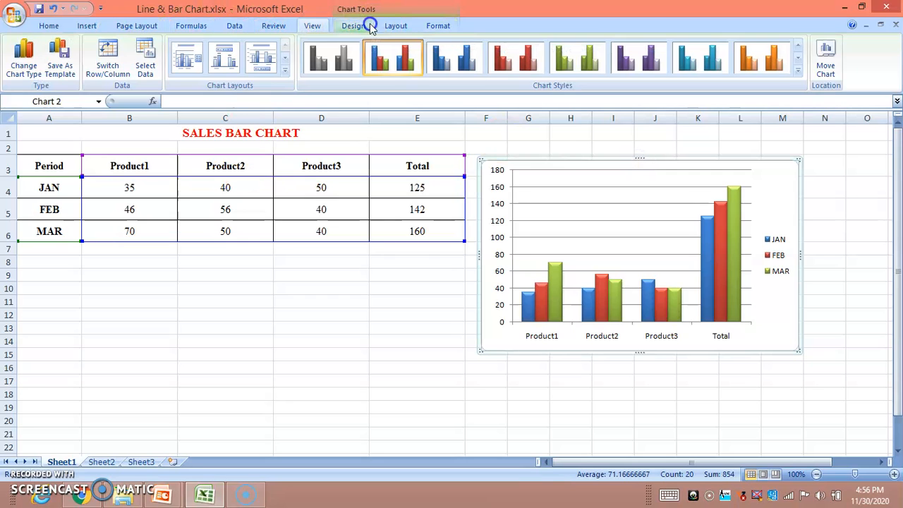
{"action": "left_click", "coordinate": [234, 25]}
{"action": "left_click", "coordinate": [273, 26]}
{"action": "left_click", "coordinate": [558, 219]}
{"action": "left_click", "coordinate": [550, 160]}
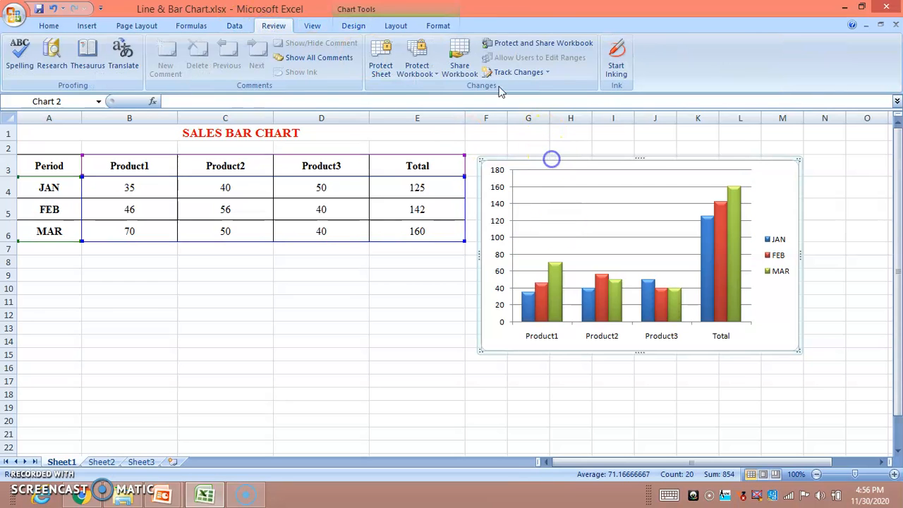
- Add a title above the column chart and set its text to "BAR CHART"
{"action": "left_click", "coordinate": [354, 26]}
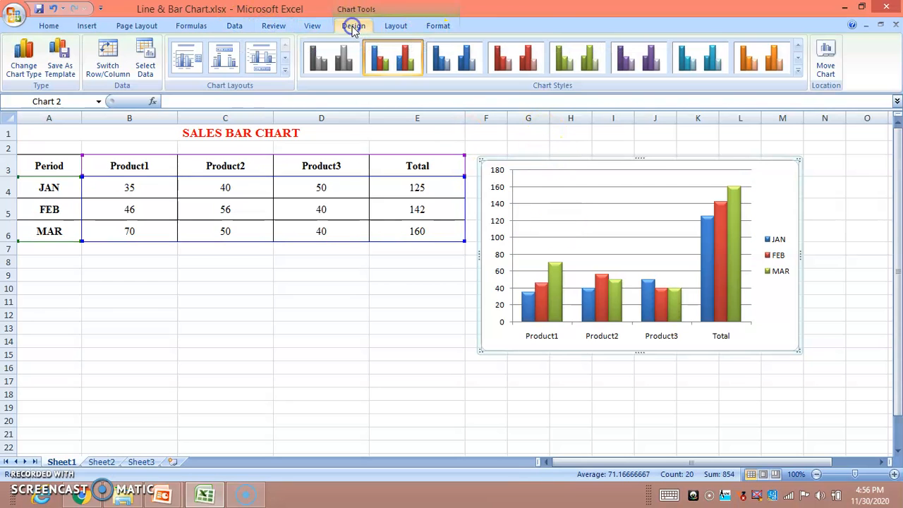
{"action": "left_click", "coordinate": [396, 26]}
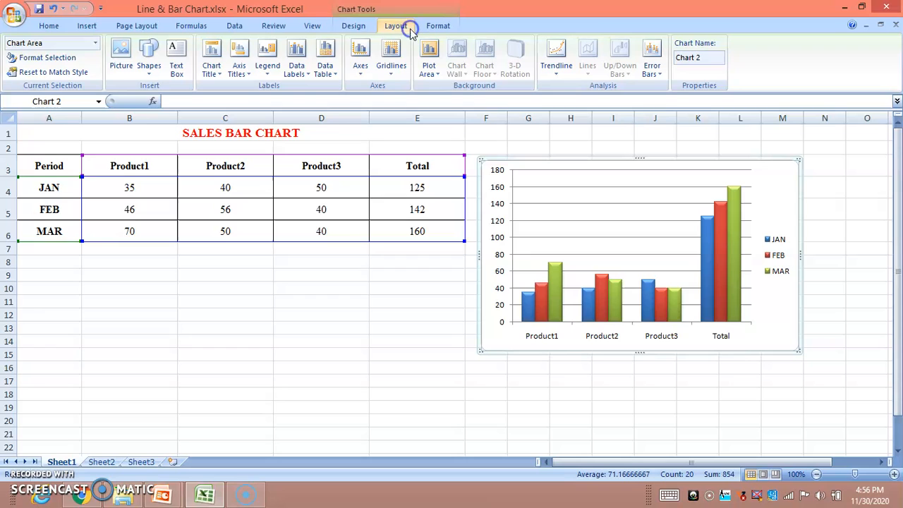
{"action": "left_click", "coordinate": [214, 67]}
{"action": "left_click", "coordinate": [260, 162]}
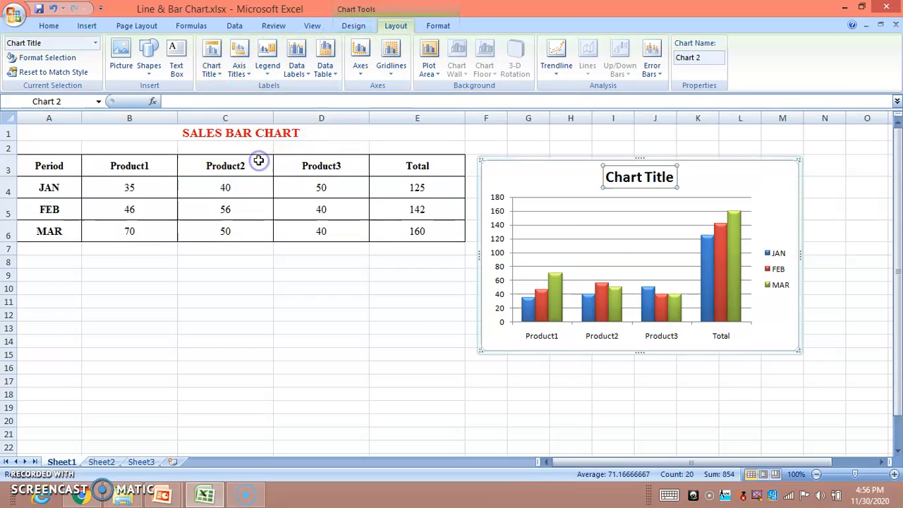
{"action": "left_click", "coordinate": [633, 180]}
{"action": "triple_click", "coordinate": [633, 180]}
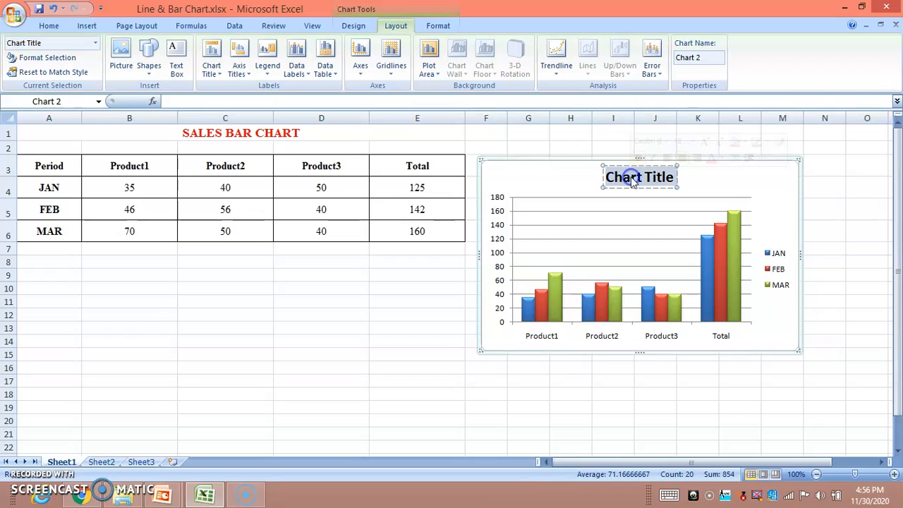
{"action": "type", "text": "BAR CHART"}
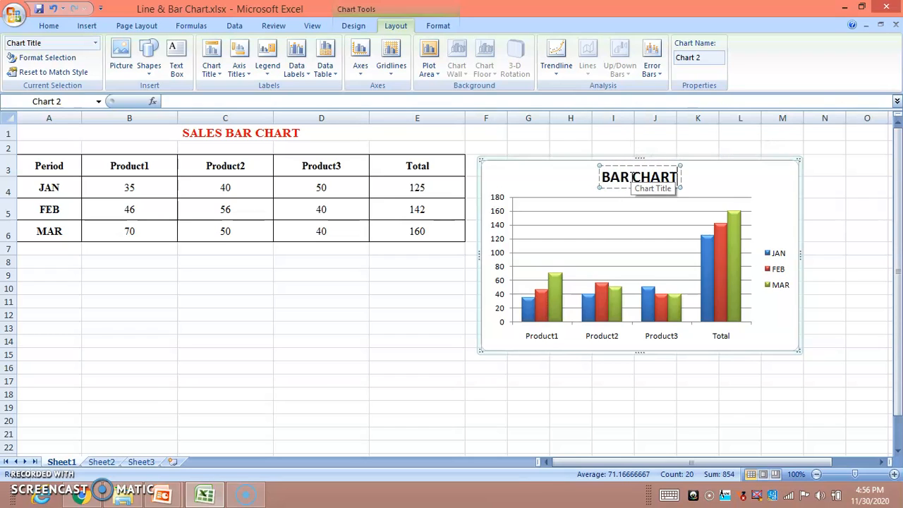
{"action": "left_click", "coordinate": [852, 182]}
{"action": "left_click", "coordinate": [750, 167]}
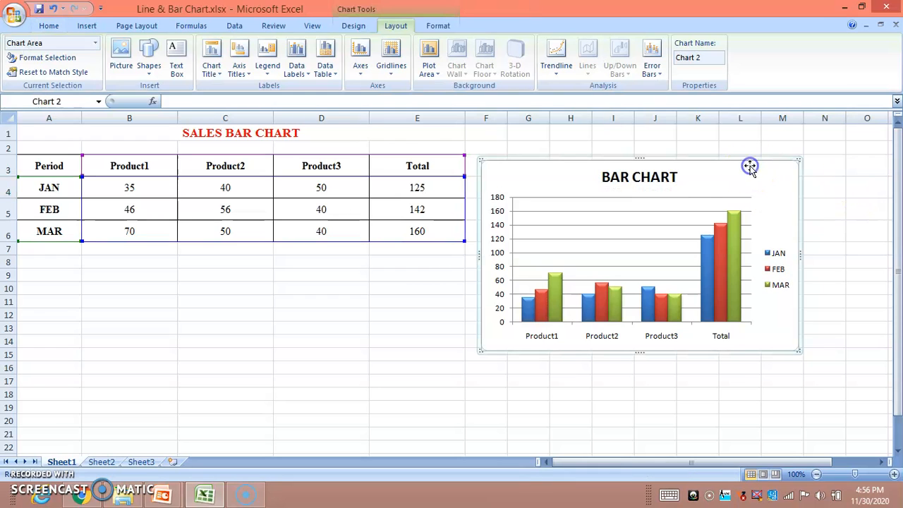
- Show data labels at the outside end of the columns and a data table below the chart
{"action": "left_click", "coordinate": [301, 79]}
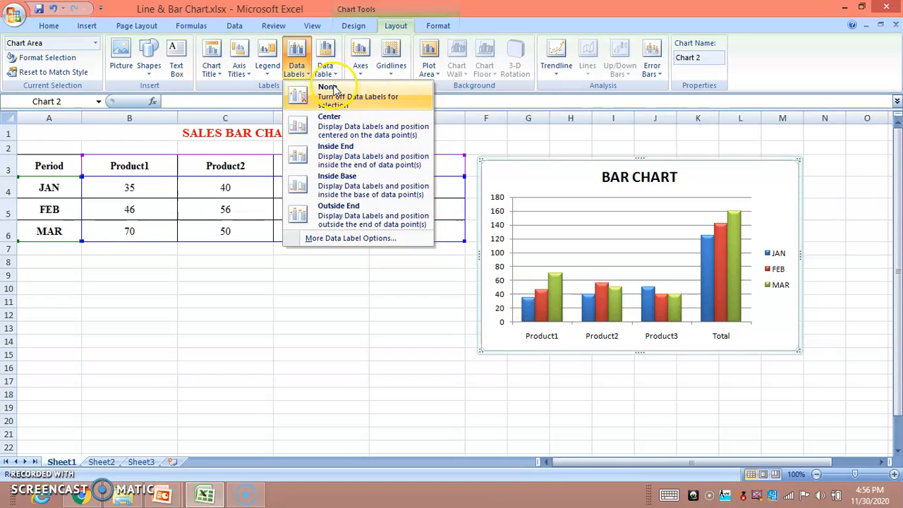
{"action": "left_click", "coordinate": [327, 135]}
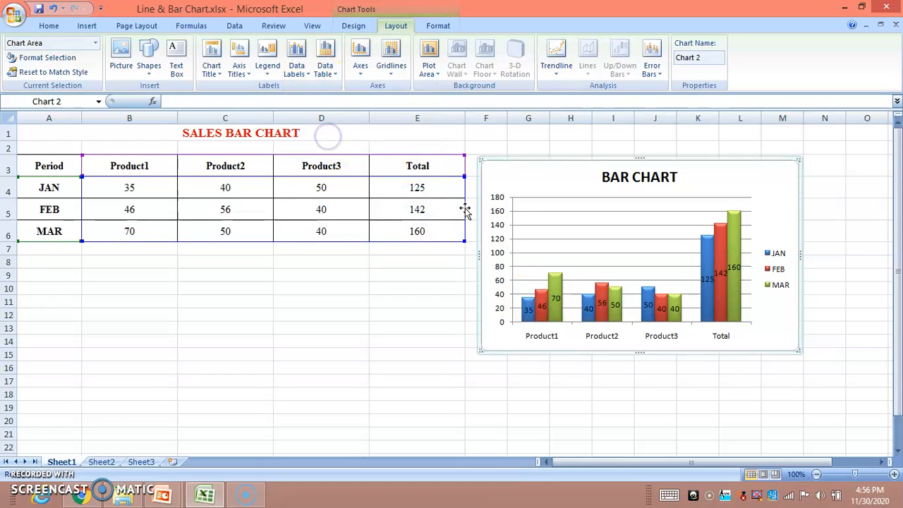
{"action": "left_click", "coordinate": [298, 71]}
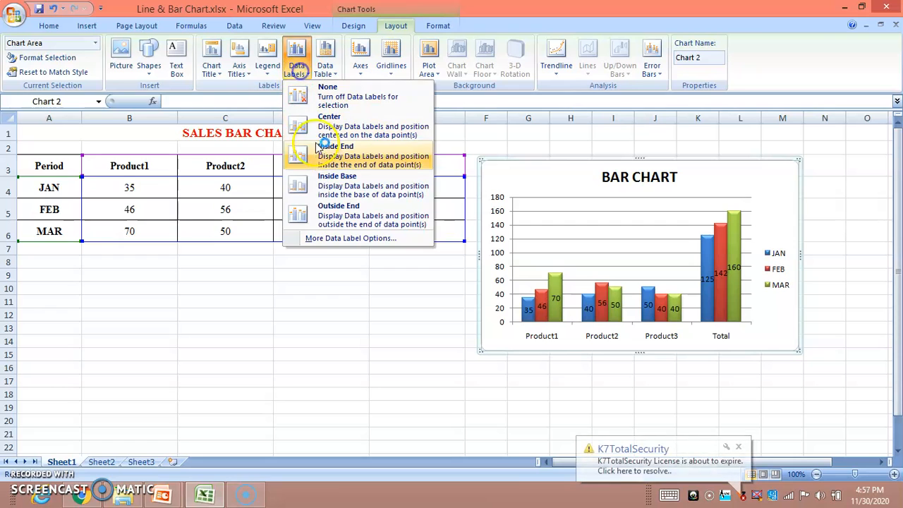
{"action": "left_click", "coordinate": [325, 209]}
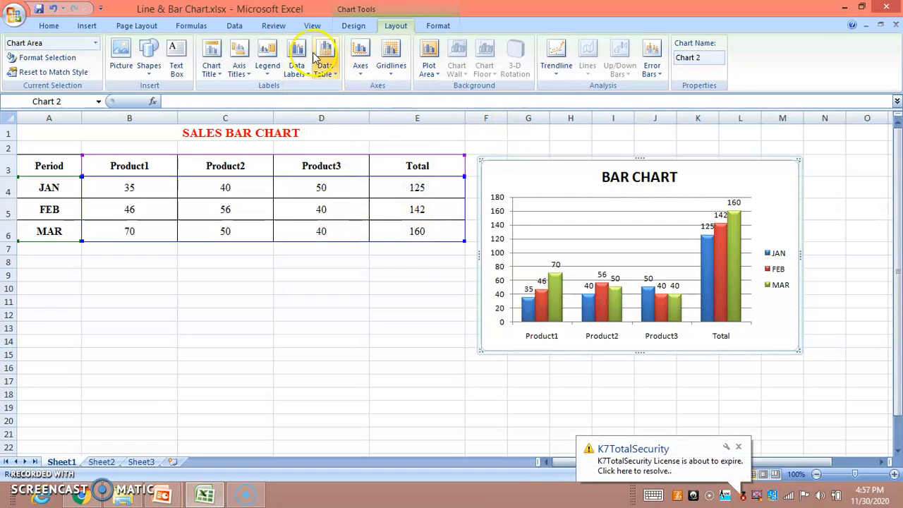
{"action": "left_click", "coordinate": [267, 70]}
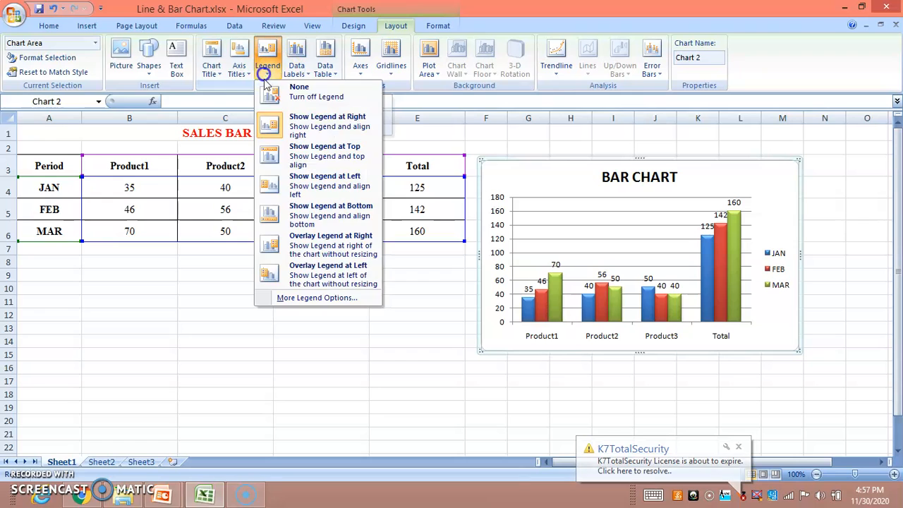
{"action": "left_click", "coordinate": [299, 75]}
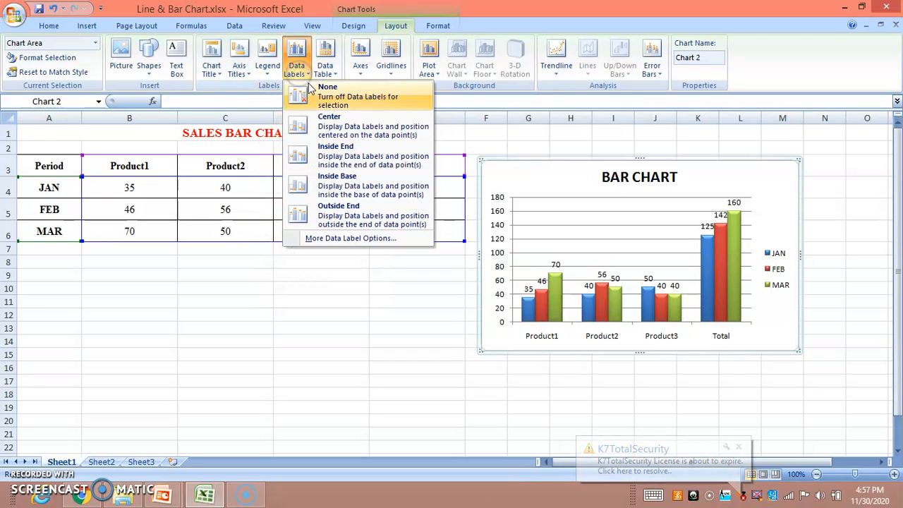
{"action": "left_click", "coordinate": [343, 207]}
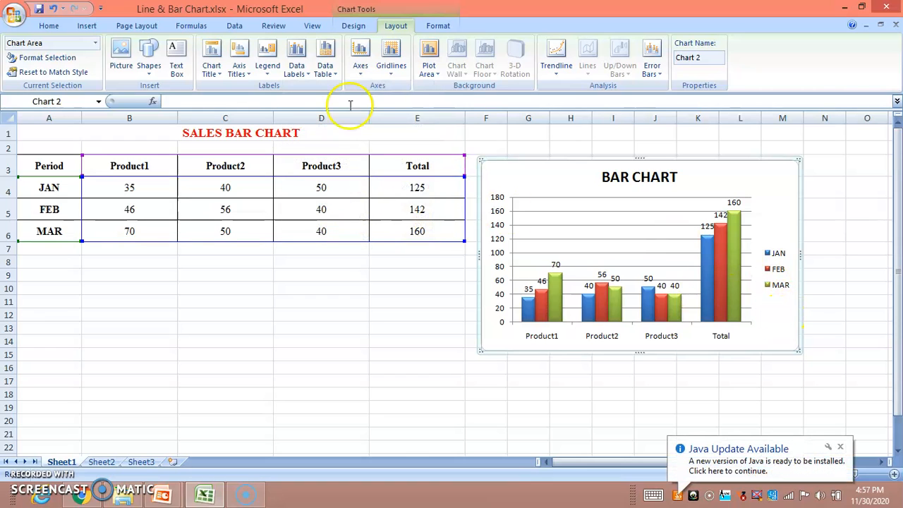
{"action": "left_click", "coordinate": [326, 70]}
{"action": "left_click", "coordinate": [362, 133]}
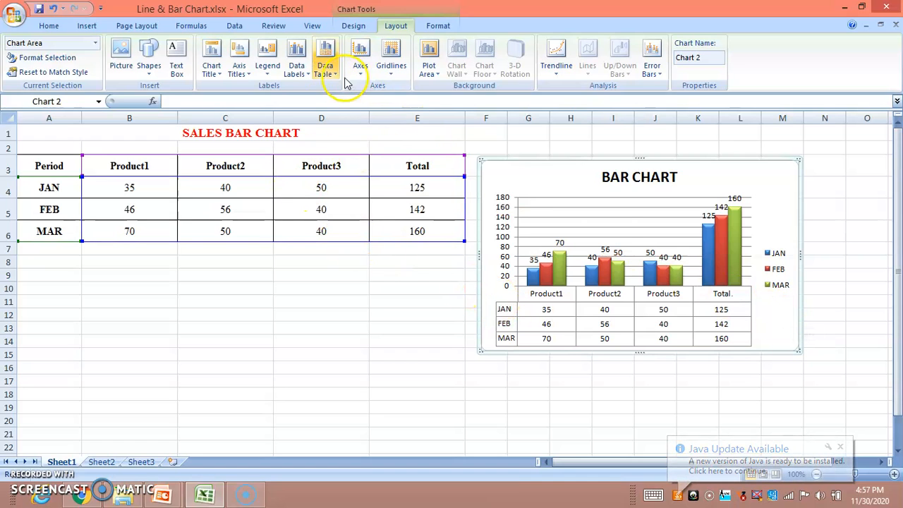
- Turn off the data table and the data labels on the column chart
{"action": "left_click", "coordinate": [325, 69]}
{"action": "left_click", "coordinate": [358, 92]}
{"action": "left_click", "coordinate": [297, 66]}
{"action": "left_click", "coordinate": [312, 96]}
{"action": "left_click", "coordinate": [268, 60]}
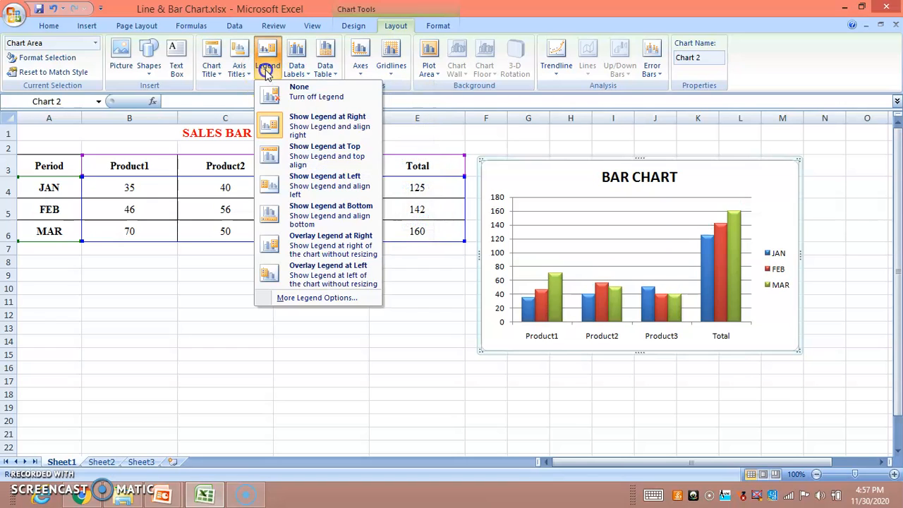
{"action": "mouse_move", "coordinate": [423, 67]}
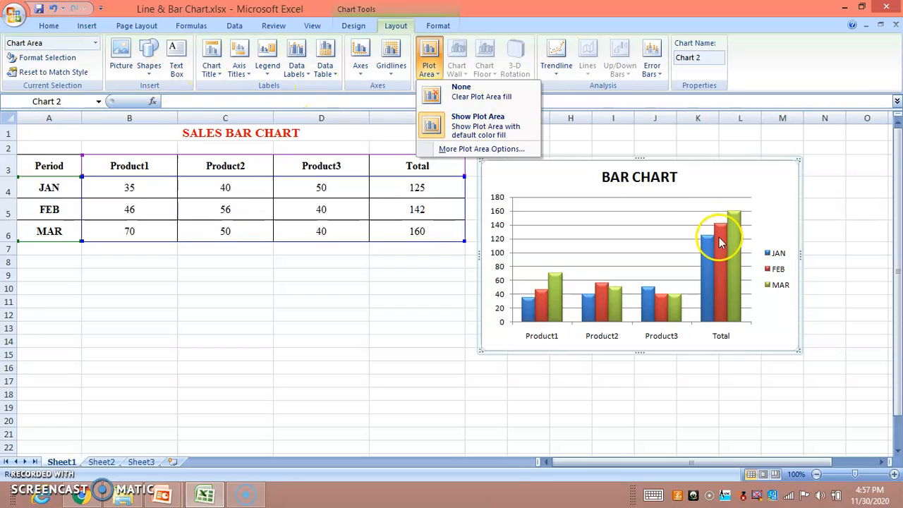
{"action": "left_click", "coordinate": [752, 158]}
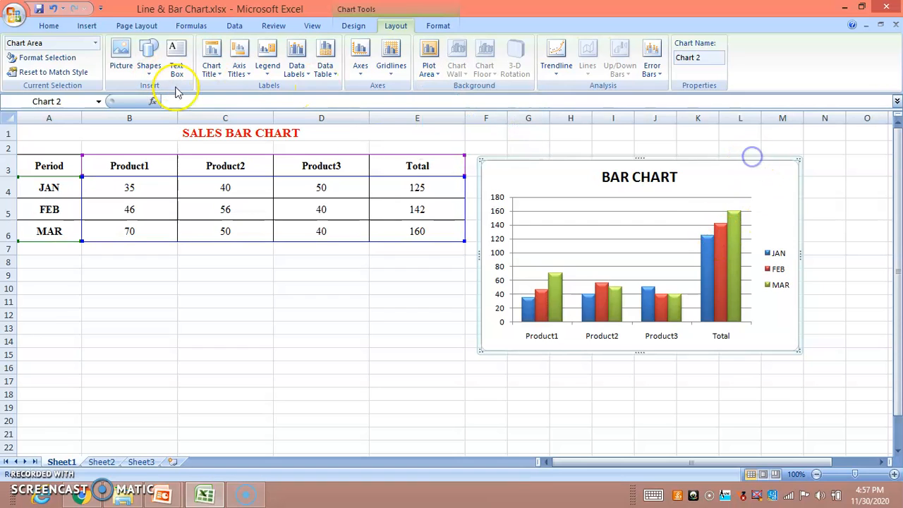
- Try the stacked line with markers, 100% stacked line with markers and 3-D line types on the chart
{"action": "left_click", "coordinate": [87, 25]}
{"action": "left_click", "coordinate": [244, 67]}
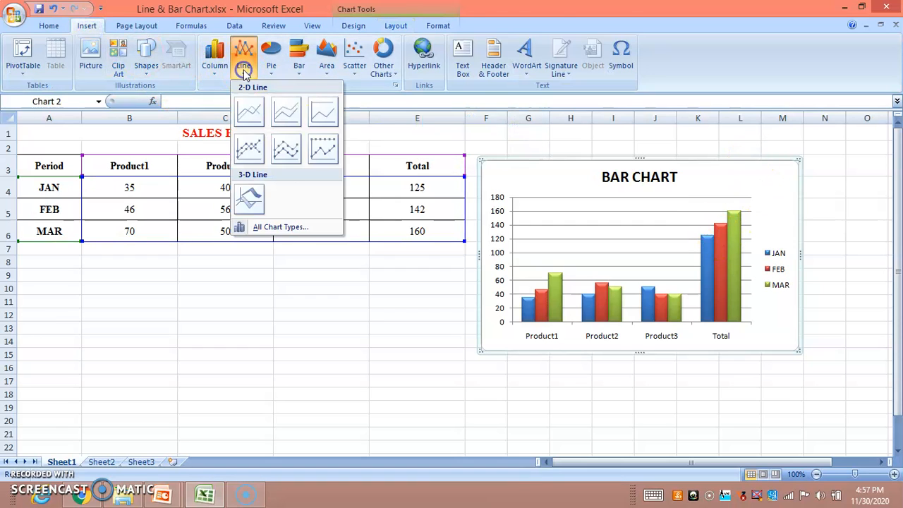
{"action": "left_click", "coordinate": [285, 154]}
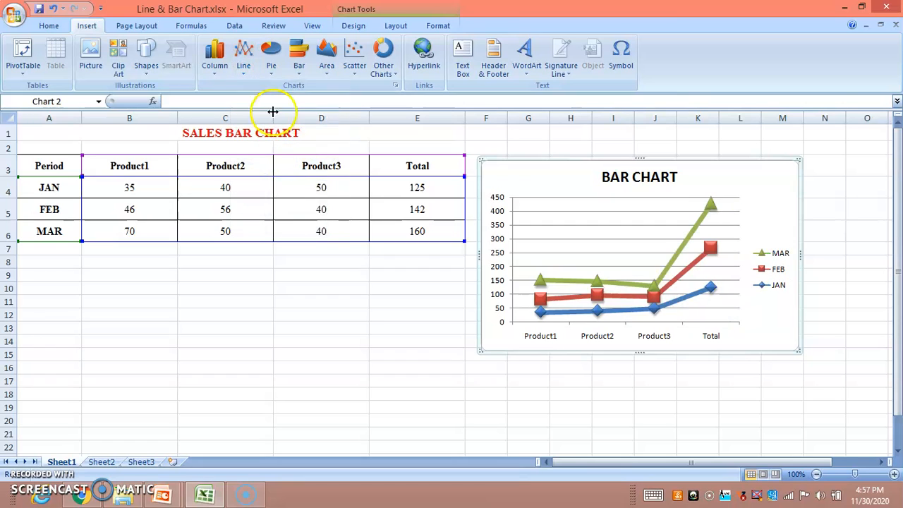
{"action": "left_click", "coordinate": [244, 60]}
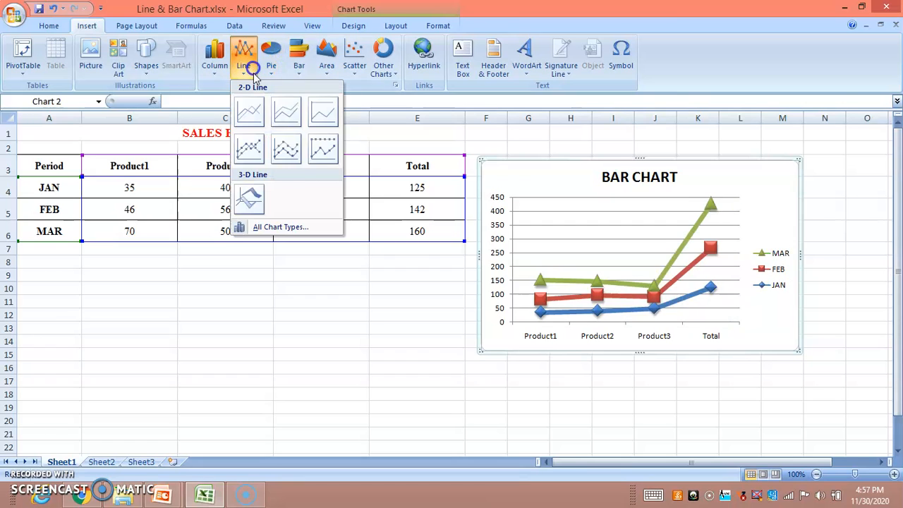
{"action": "left_click", "coordinate": [333, 161]}
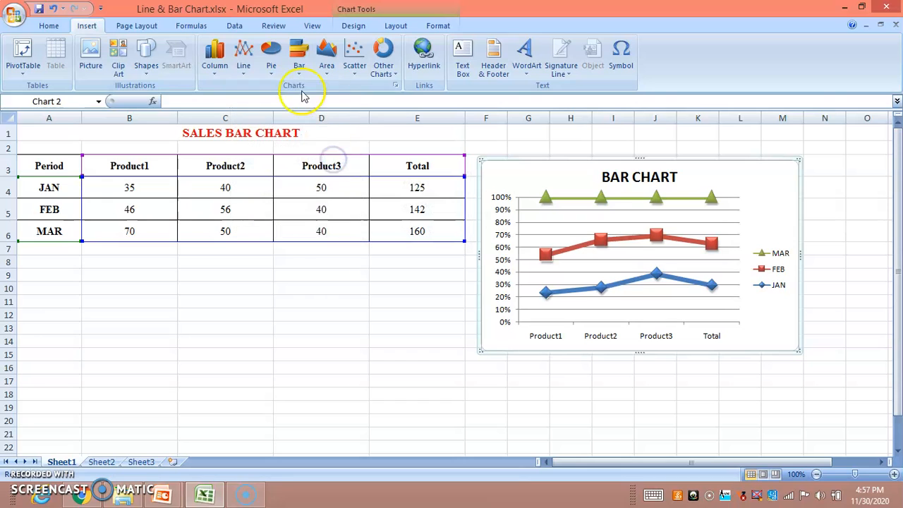
{"action": "left_click", "coordinate": [243, 62]}
{"action": "left_click", "coordinate": [250, 196]}
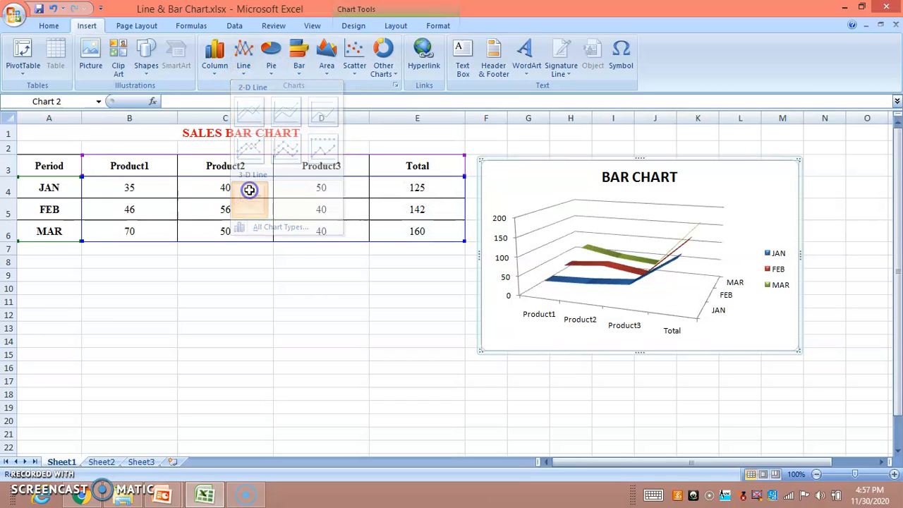
- Change the chart to a stacked cylinder column type
{"action": "left_click", "coordinate": [213, 70]}
{"action": "left_click", "coordinate": [257, 211]}
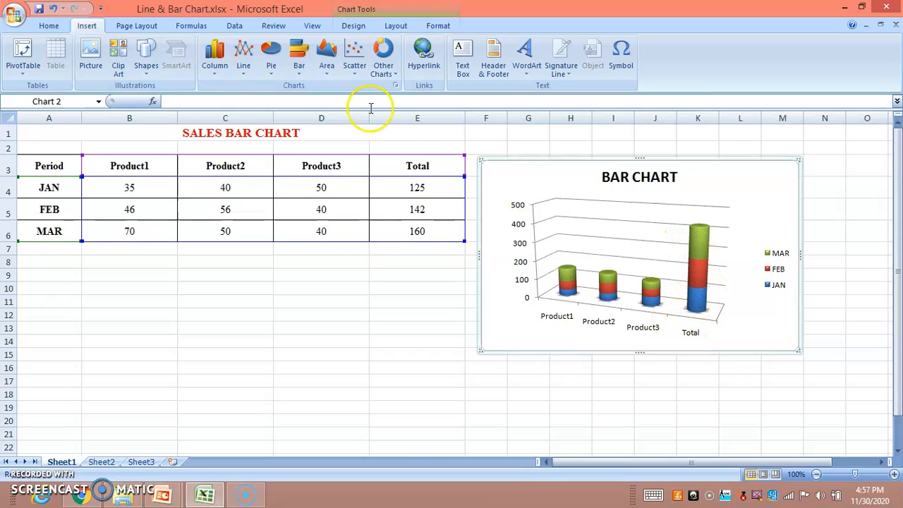
{"action": "left_click", "coordinate": [211, 71]}
- Try the 2-D exploded pie and pie of pie types on the chart
{"action": "left_click", "coordinate": [272, 65]}
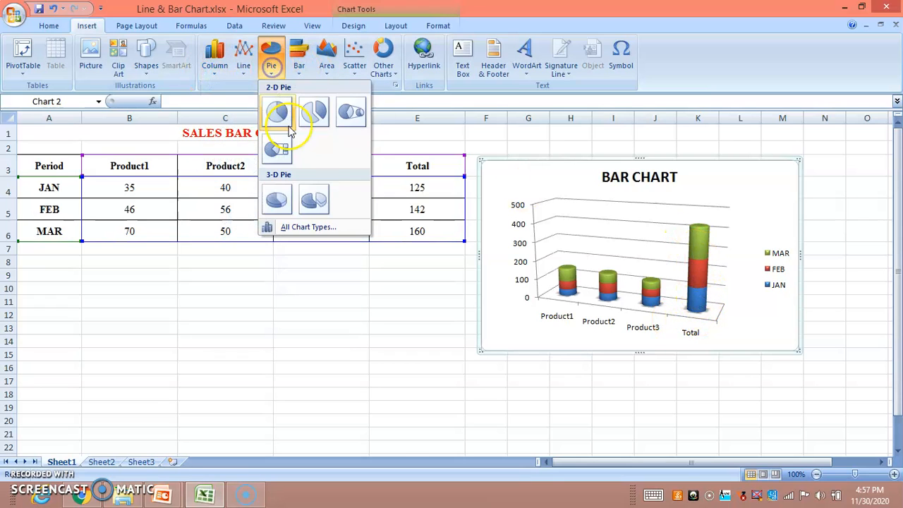
{"action": "left_click", "coordinate": [313, 117]}
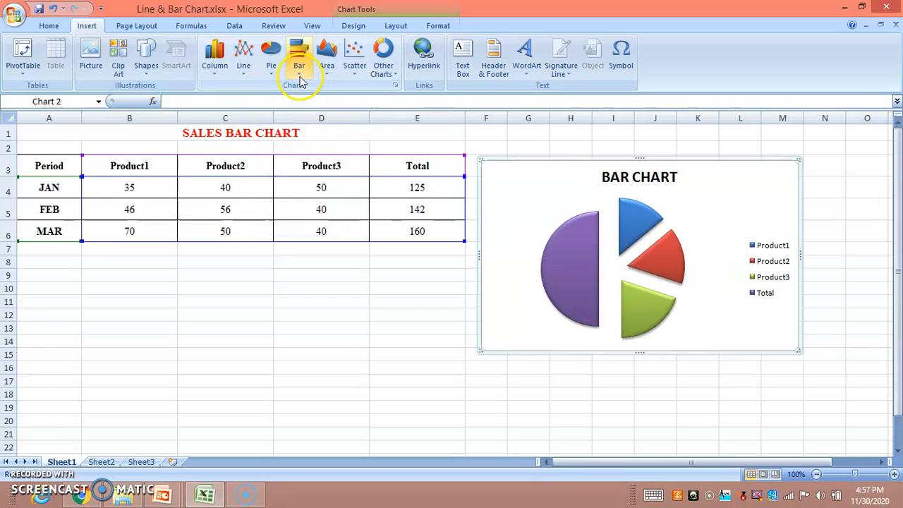
{"action": "left_click", "coordinate": [272, 62]}
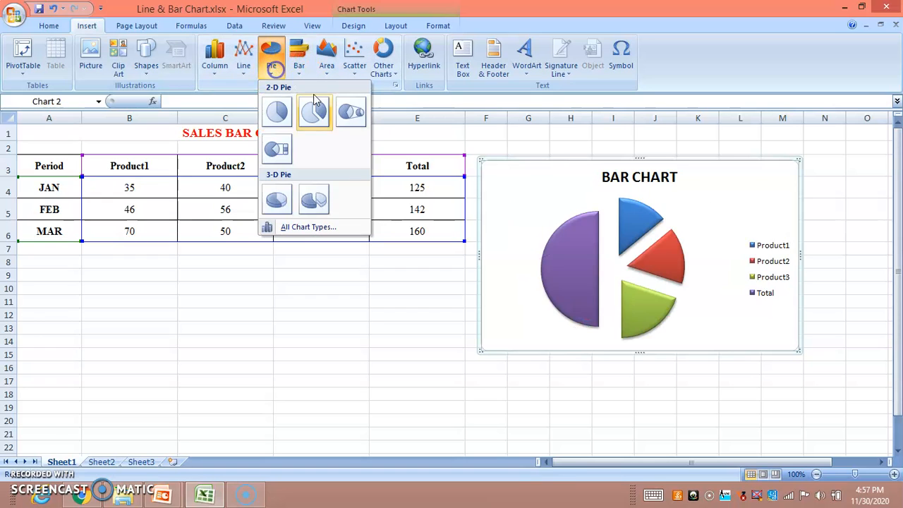
{"action": "left_click", "coordinate": [357, 113]}
- Change the chart to a 3-D pie with unexploded slices
{"action": "left_click", "coordinate": [271, 57]}
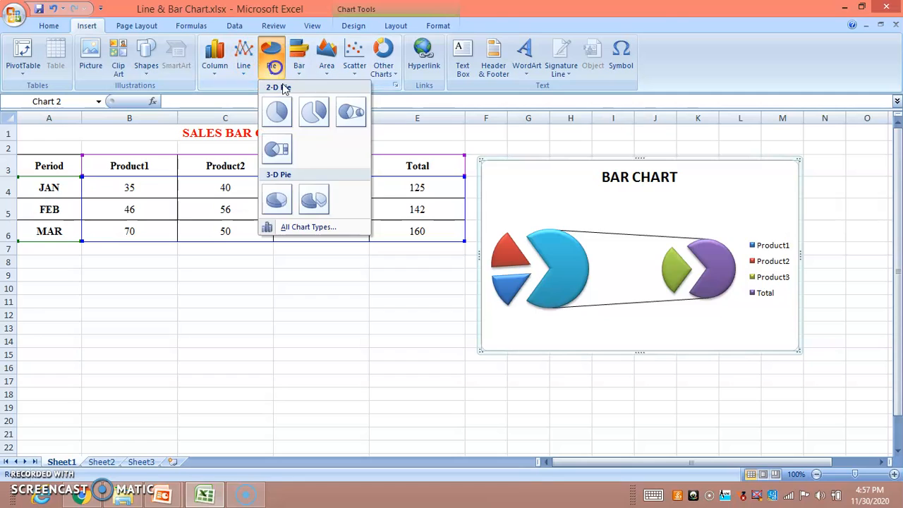
{"action": "left_click", "coordinate": [281, 200]}
{"action": "left_click", "coordinate": [666, 223]}
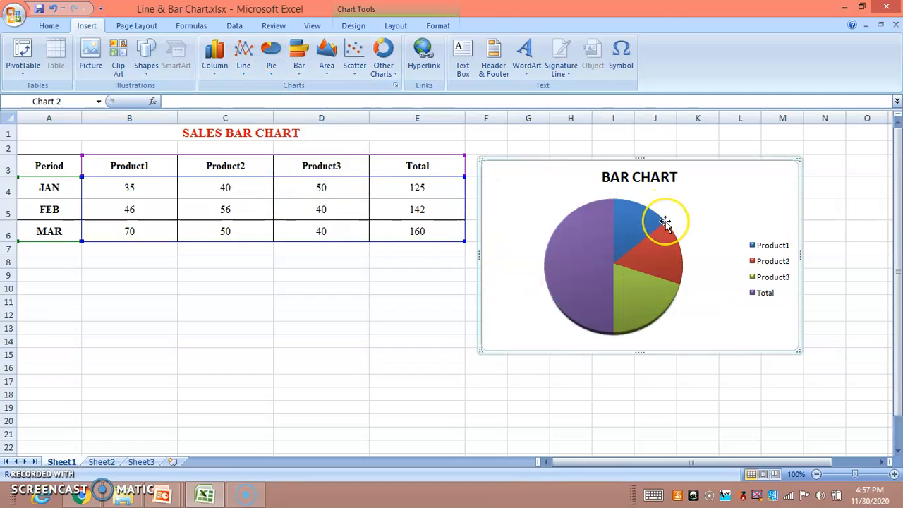
- Change the chart title to "PIE CHART" by replacing its first word
{"action": "left_click", "coordinate": [620, 178]}
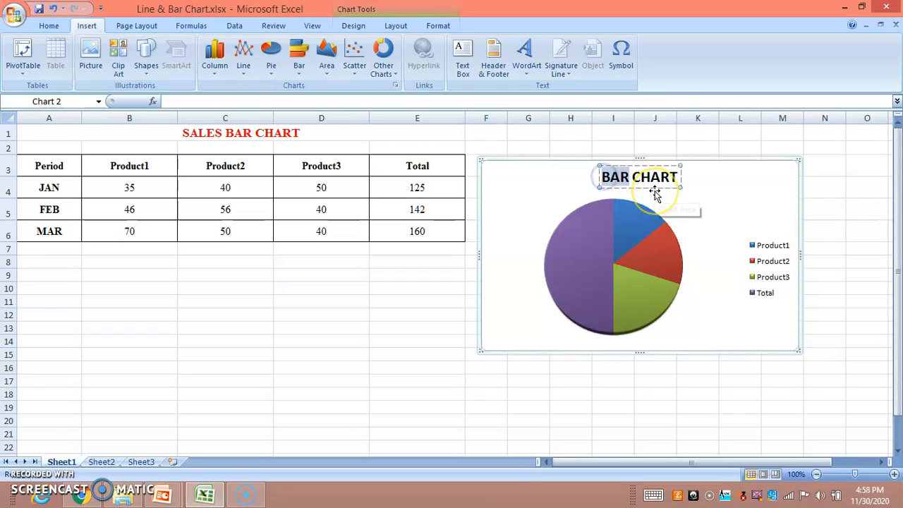
{"action": "type", "text": "PIE"}
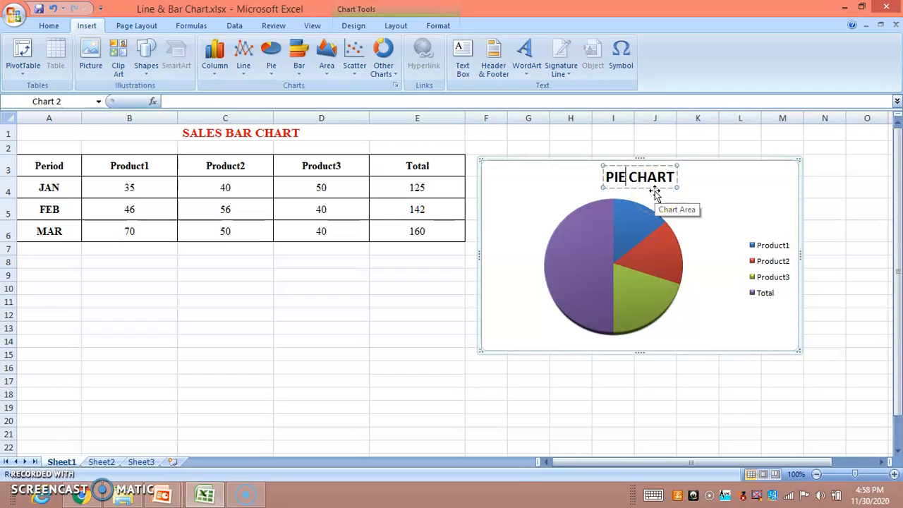
{"action": "left_click", "coordinate": [763, 161]}
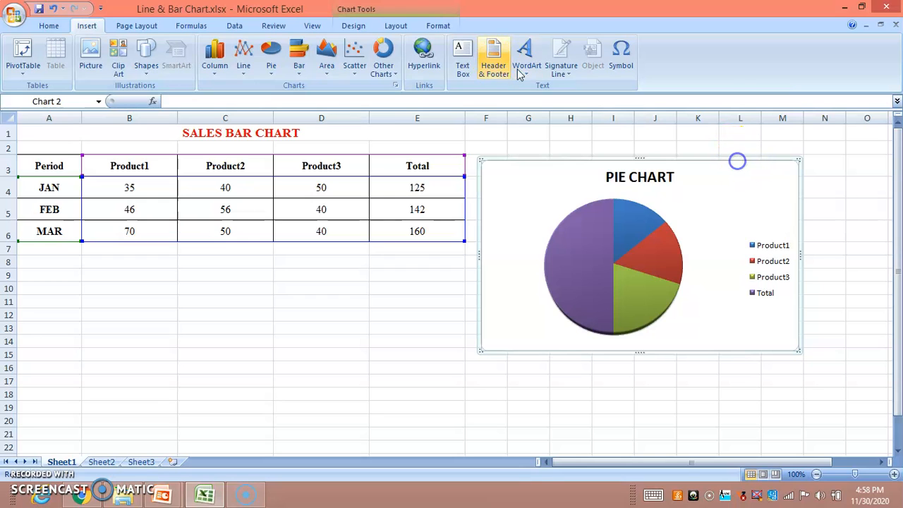
- Fill the pie chart's background with standard yellow
{"action": "left_click", "coordinate": [438, 26]}
{"action": "left_click", "coordinate": [419, 44]}
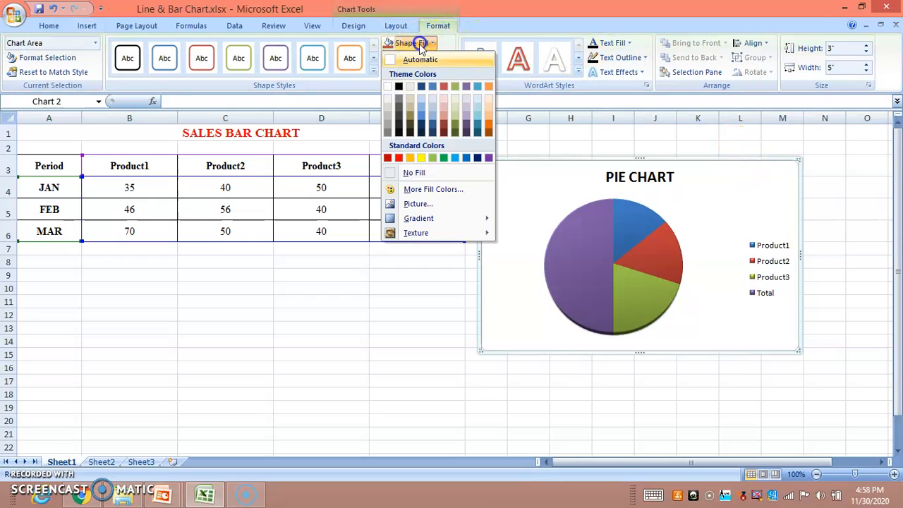
{"action": "left_click", "coordinate": [418, 158]}
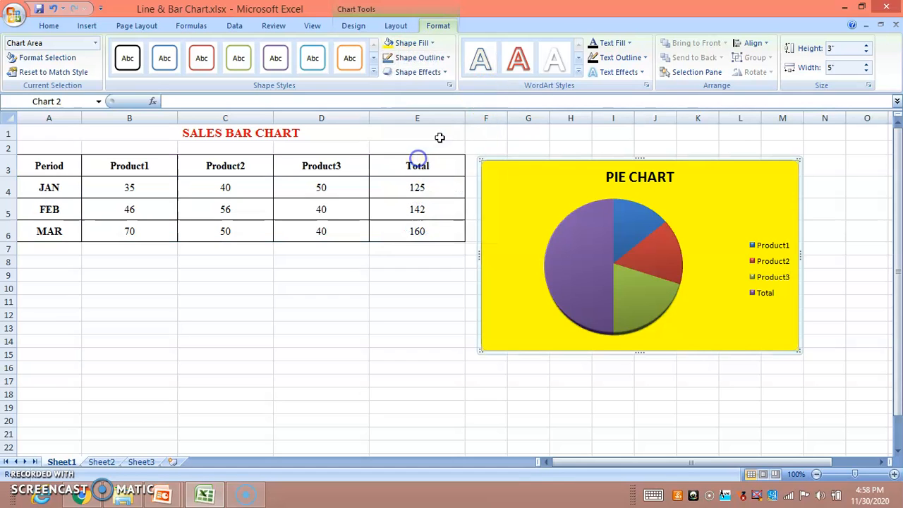
- Try an orange WordArt style and a standard dark red text fill on the pie chart's text
{"action": "left_click", "coordinate": [576, 75]}
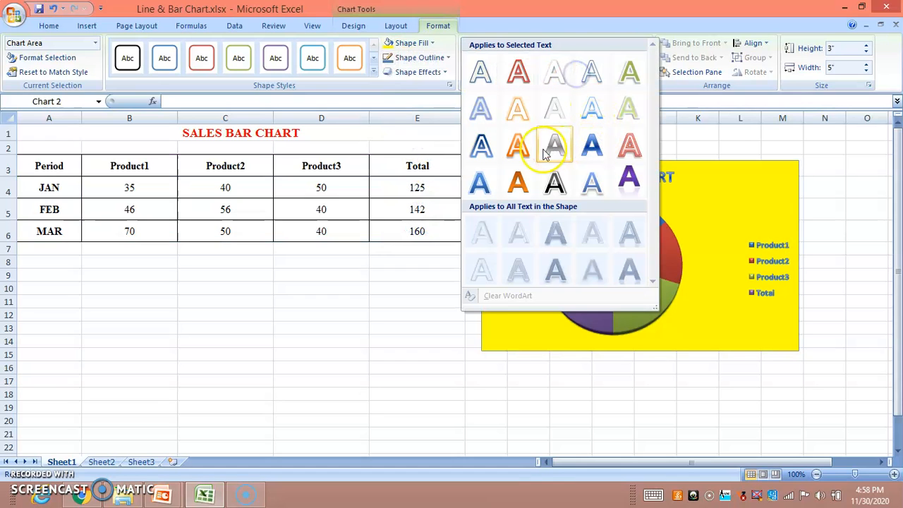
{"action": "left_click", "coordinate": [521, 183]}
{"action": "left_click", "coordinate": [626, 44]}
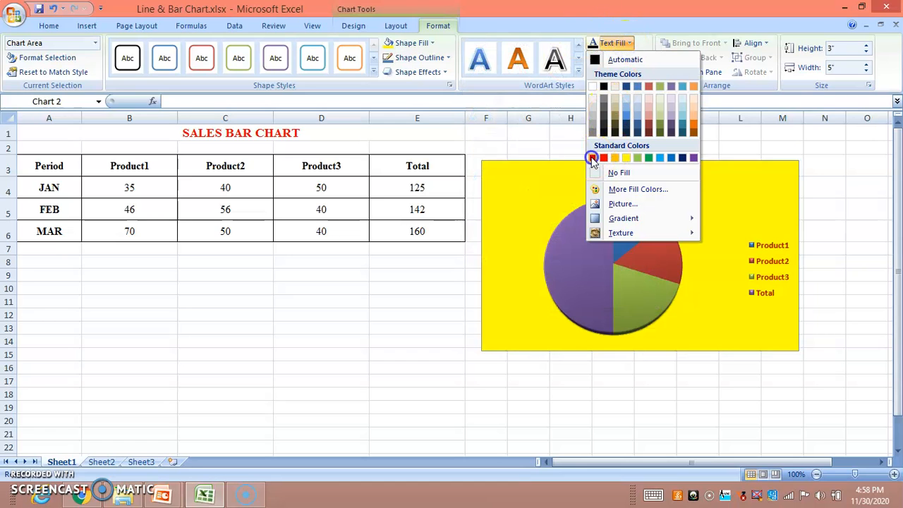
{"action": "left_click", "coordinate": [593, 157]}
{"action": "left_click", "coordinate": [616, 73]}
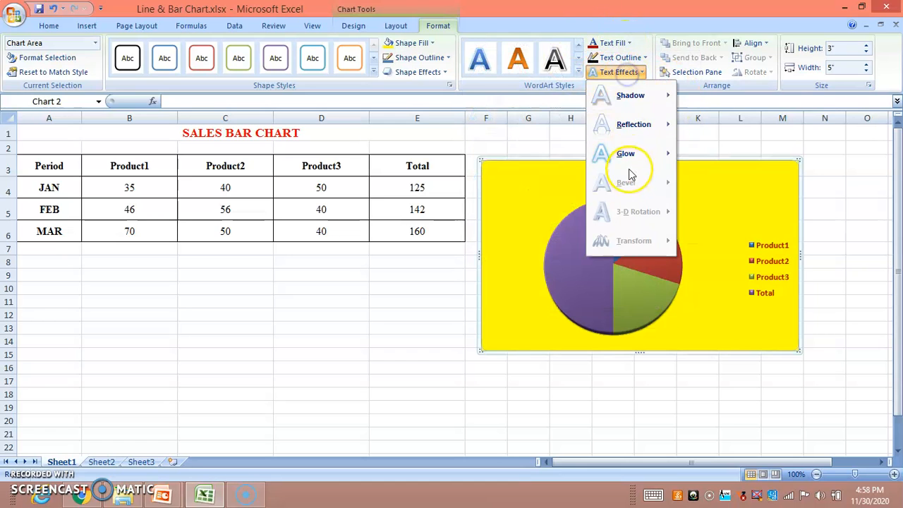
{"action": "mouse_move", "coordinate": [628, 159]}
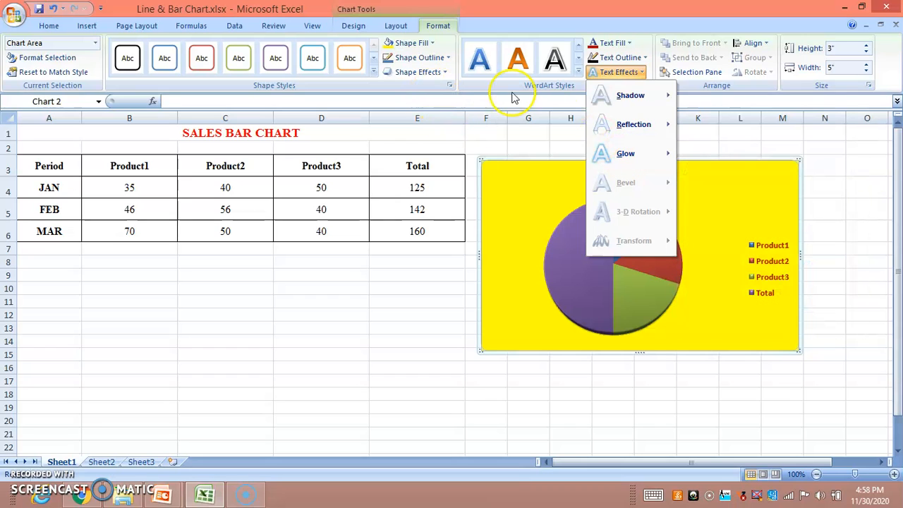
{"action": "left_click", "coordinate": [529, 151]}
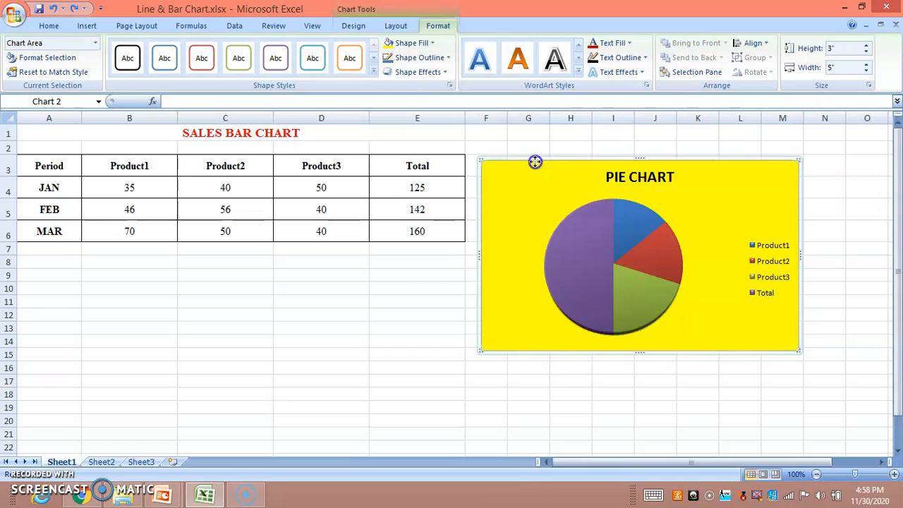
- Reset the pie chart's yellow background fill to the automatic white
{"action": "left_click", "coordinate": [414, 43]}
{"action": "left_click", "coordinate": [400, 60]}
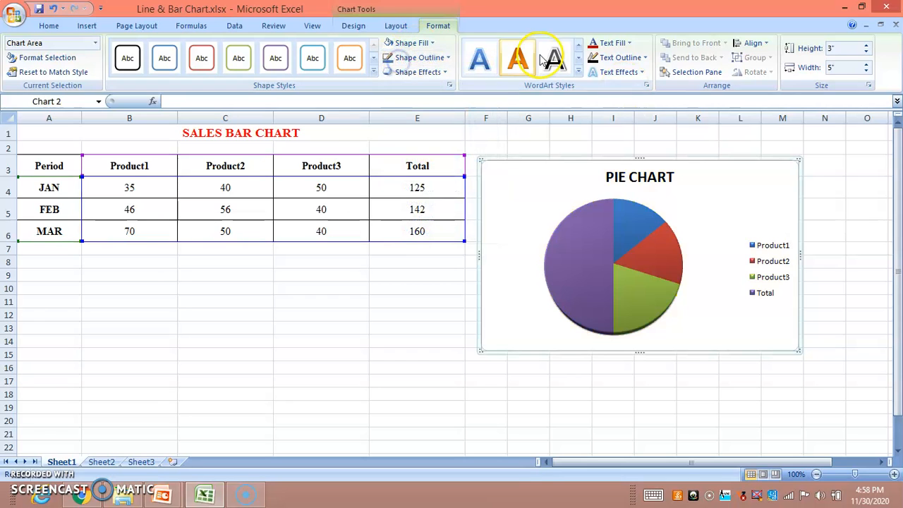
- Try the scatter chart types with markers only, with smooth lines and markers, and with straight lines and markers
{"action": "left_click", "coordinate": [103, 26]}
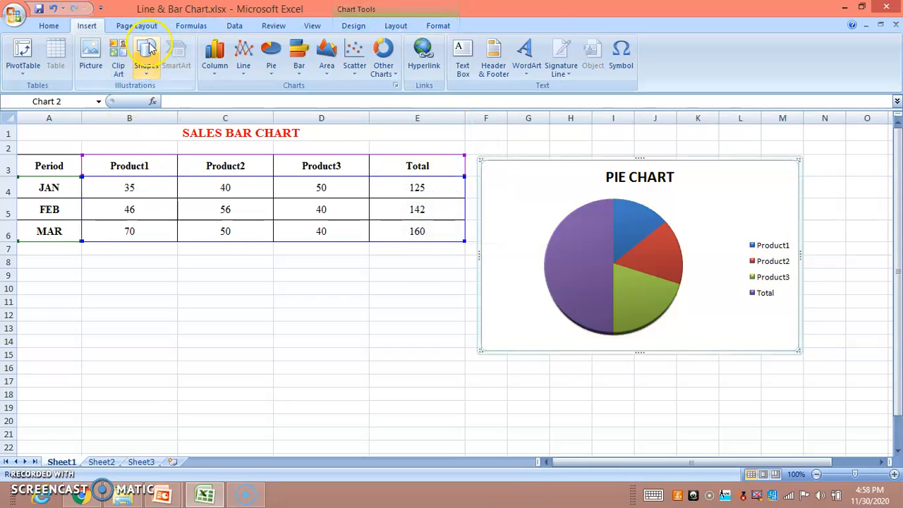
{"action": "left_click", "coordinate": [355, 57]}
{"action": "left_click", "coordinate": [363, 117]}
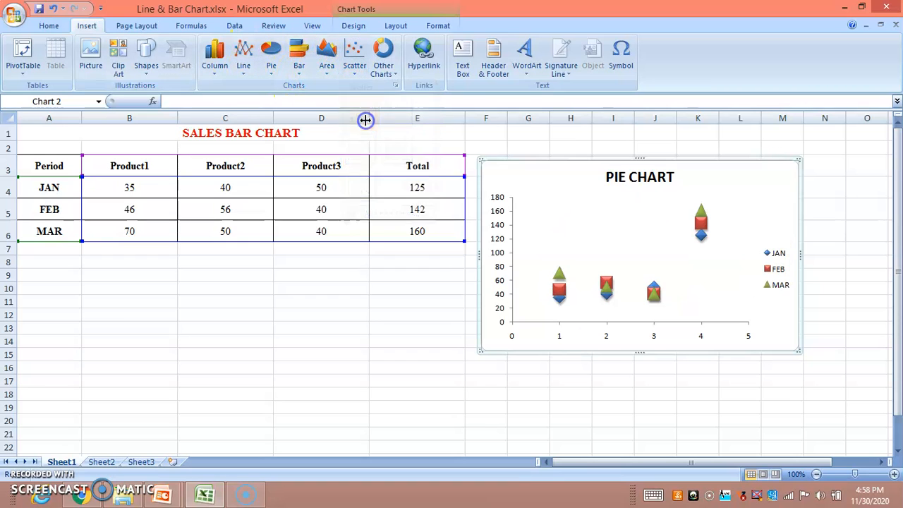
{"action": "left_click", "coordinate": [355, 63]}
{"action": "left_click", "coordinate": [384, 111]}
{"action": "left_click", "coordinate": [355, 56]}
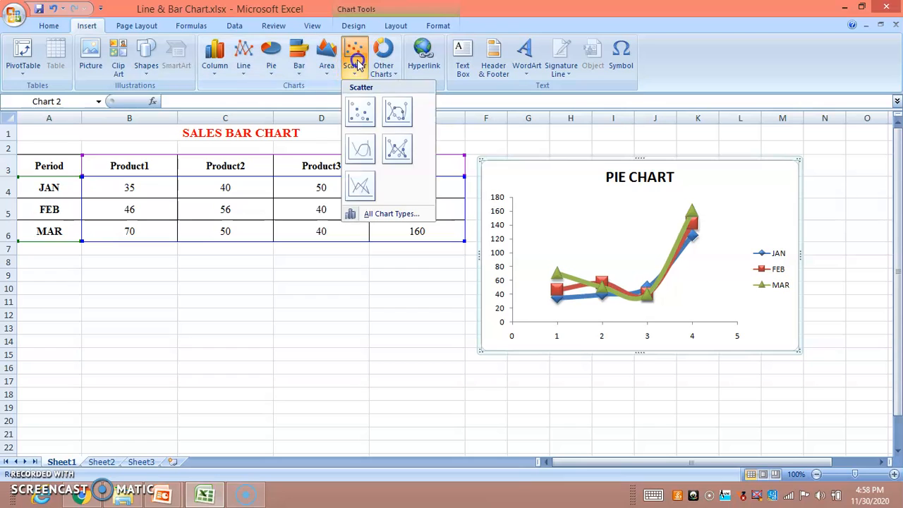
{"action": "left_click", "coordinate": [395, 147]}
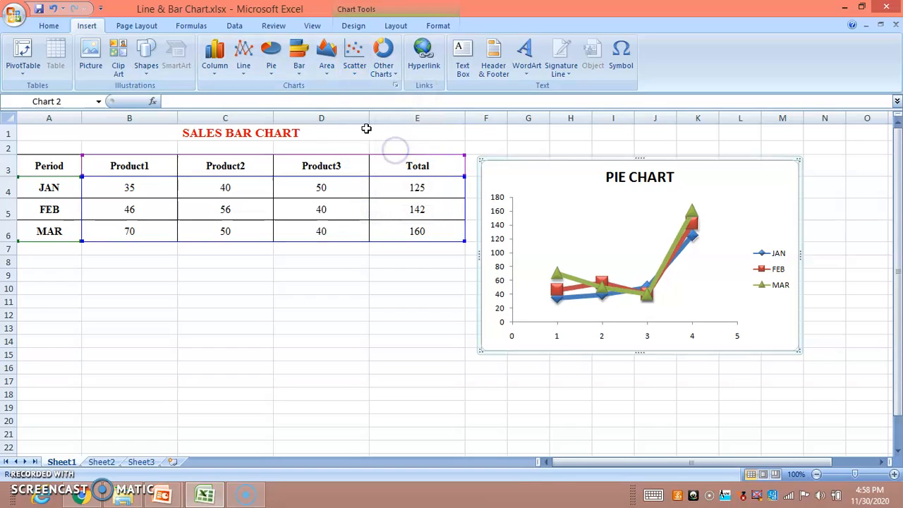
- Try the 2-D stacked area, plain radar and filled radar chart types on the sales data
{"action": "left_click", "coordinate": [326, 67]}
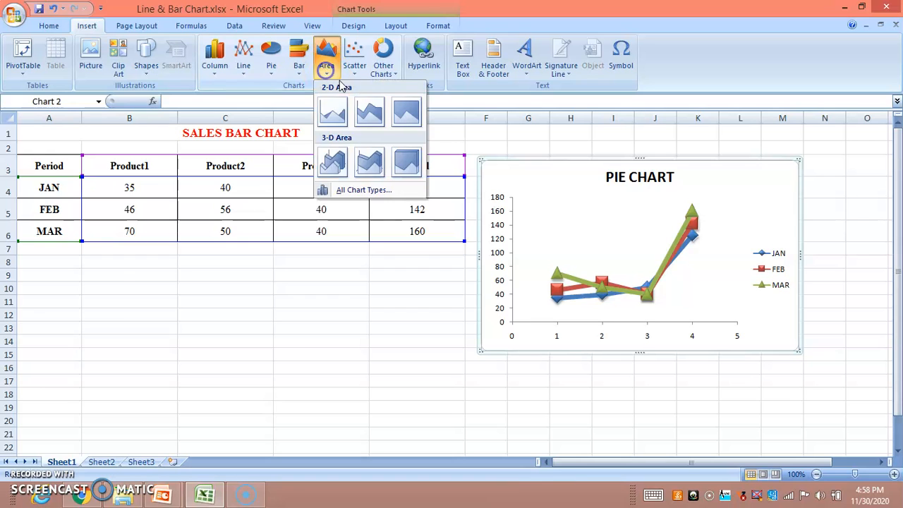
{"action": "left_click", "coordinate": [365, 113]}
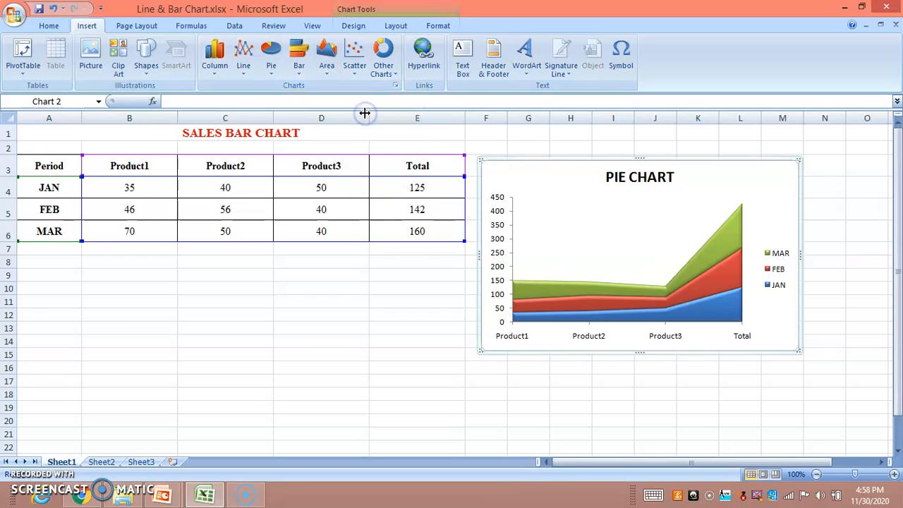
{"action": "left_click", "coordinate": [383, 70]}
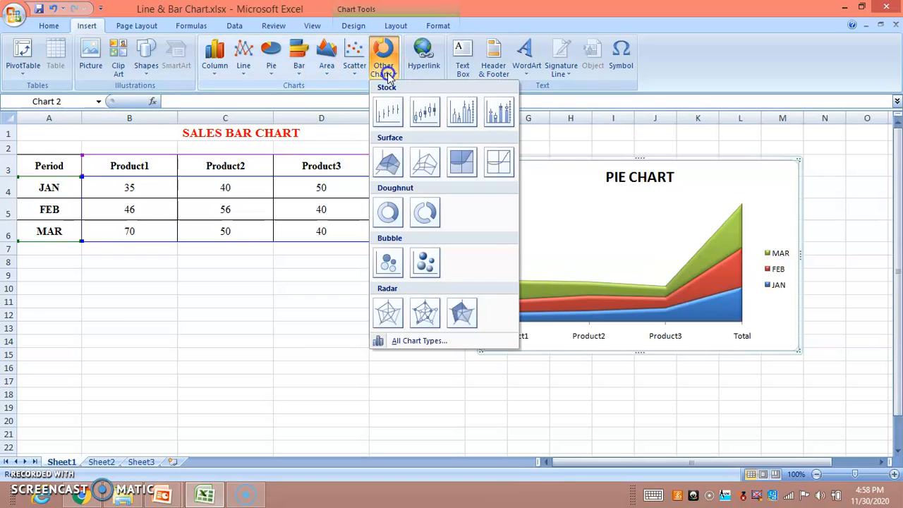
{"action": "left_click", "coordinate": [394, 308]}
{"action": "left_click", "coordinate": [390, 67]}
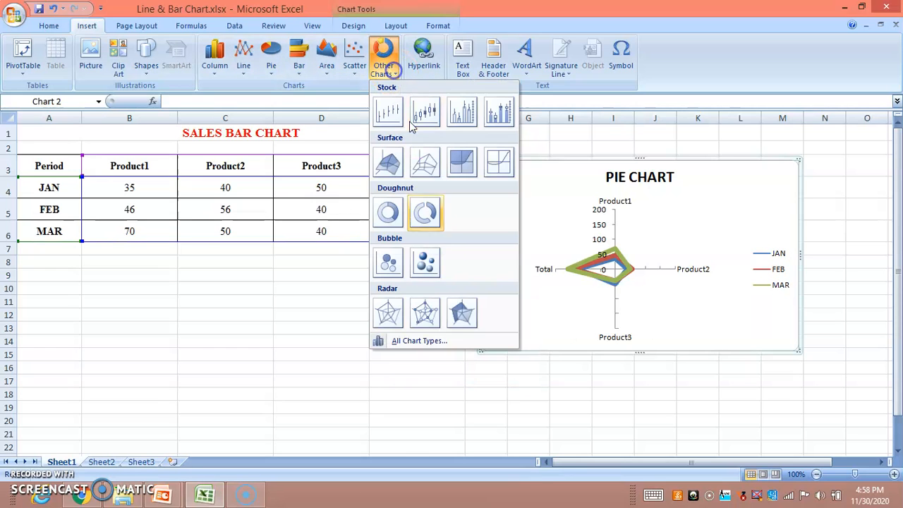
{"action": "left_click", "coordinate": [462, 313]}
- Try the open-high-low-close stock chart type on the sales data
{"action": "left_click", "coordinate": [351, 66]}
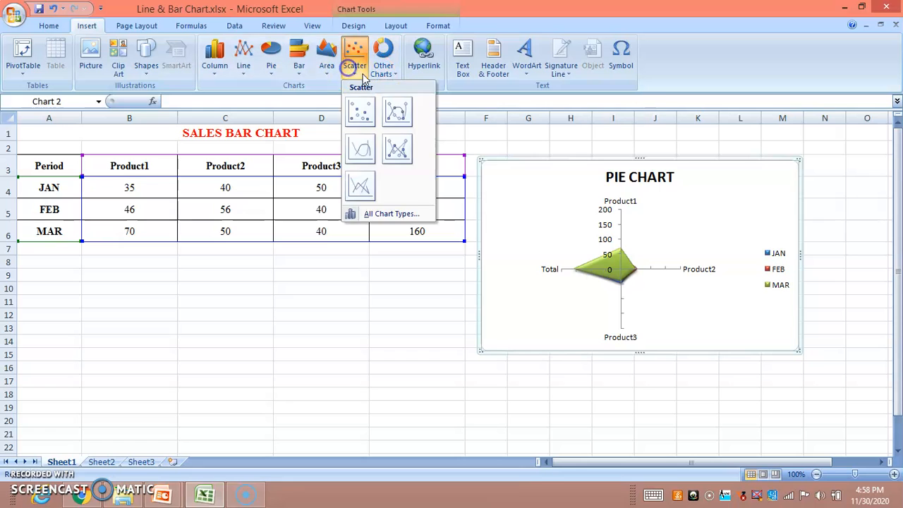
{"action": "left_click", "coordinate": [383, 70]}
{"action": "left_click", "coordinate": [427, 120]}
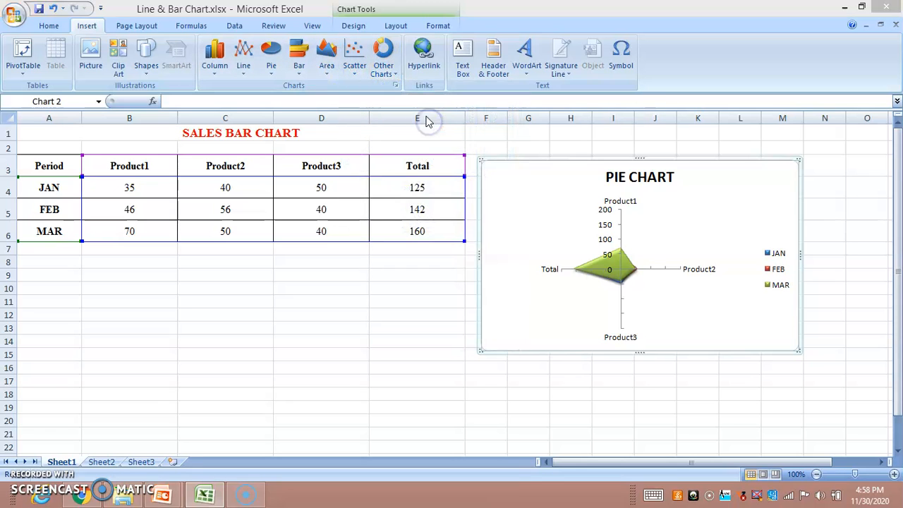
{"action": "left_click", "coordinate": [564, 293]}
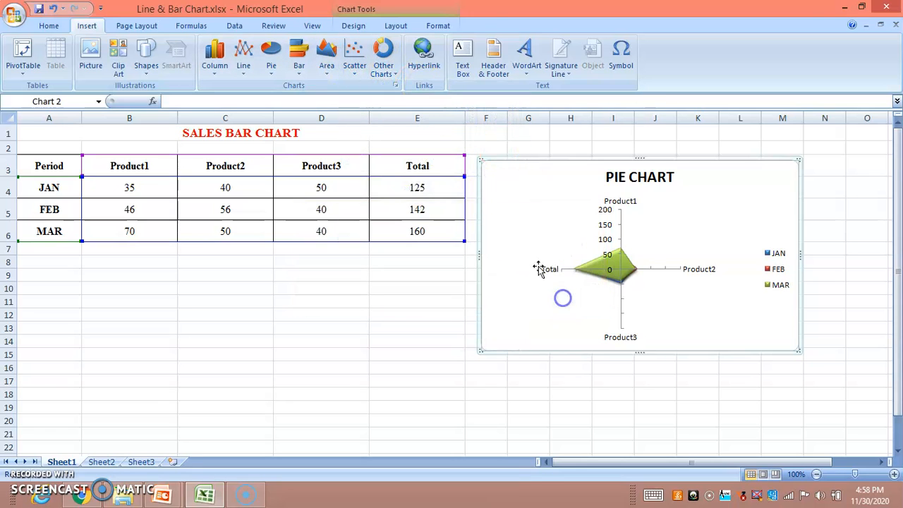
- Change the chart to a 2-D line chart without markers
{"action": "left_click", "coordinate": [243, 58]}
{"action": "left_click", "coordinate": [248, 114]}
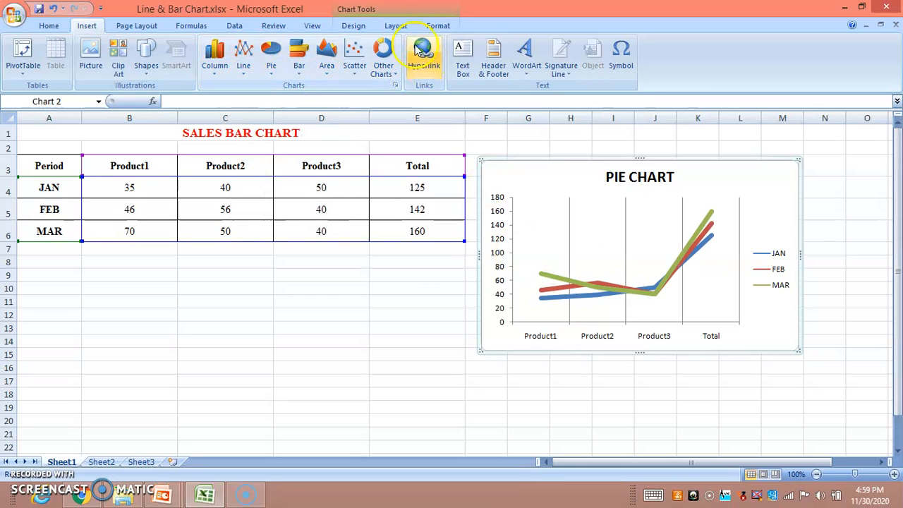
- Examine the axis title, data label and error bar options offered for the line chart
{"action": "left_click", "coordinate": [396, 25]}
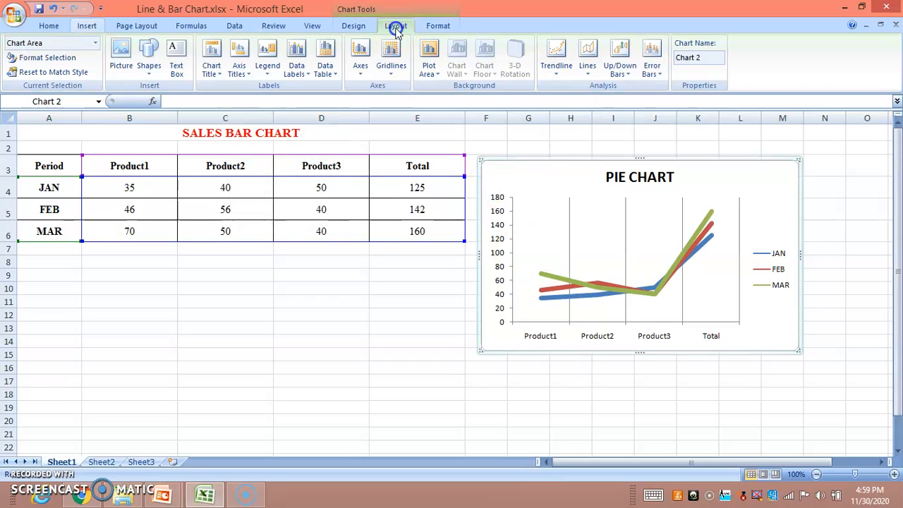
{"action": "left_click", "coordinate": [222, 75]}
{"action": "left_click", "coordinate": [240, 69]}
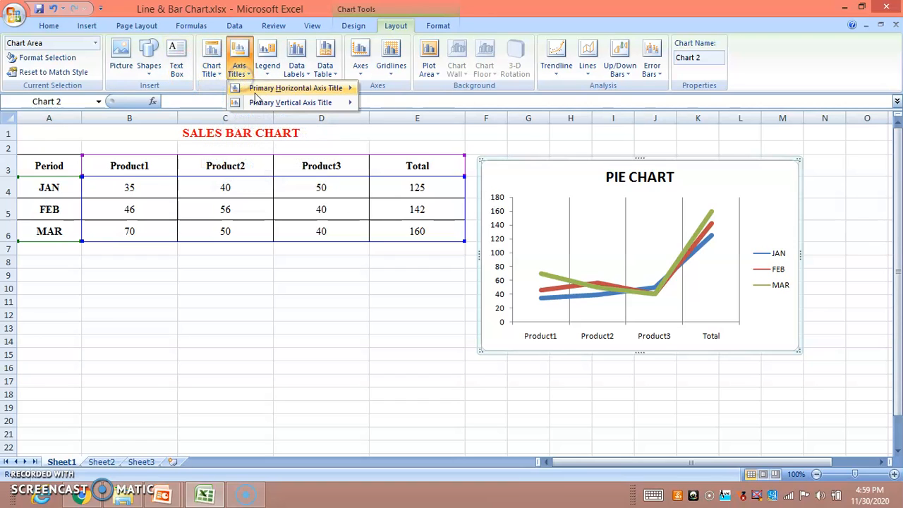
{"action": "mouse_move", "coordinate": [247, 88]}
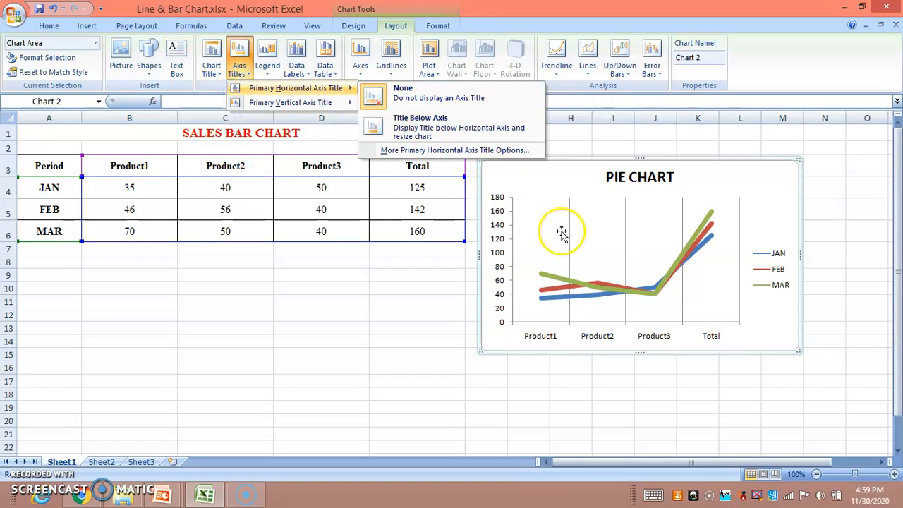
{"action": "left_click", "coordinate": [305, 74]}
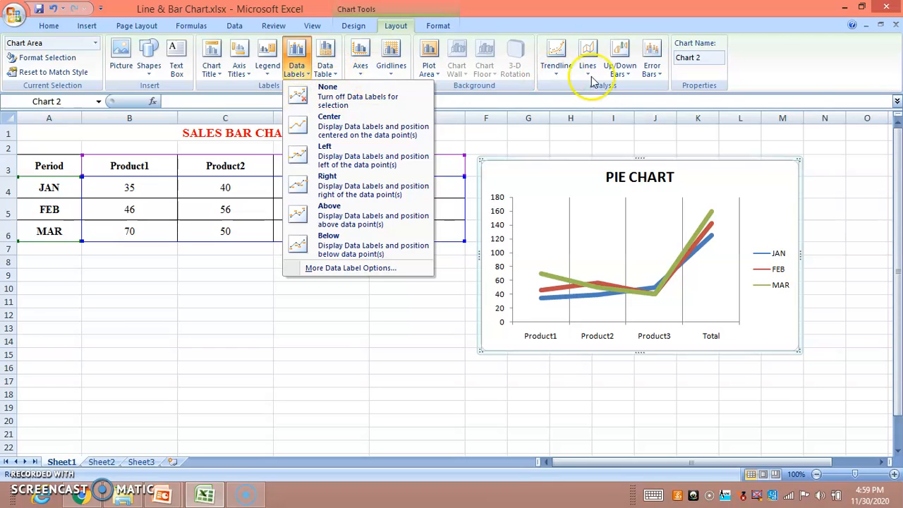
{"action": "left_click", "coordinate": [654, 70]}
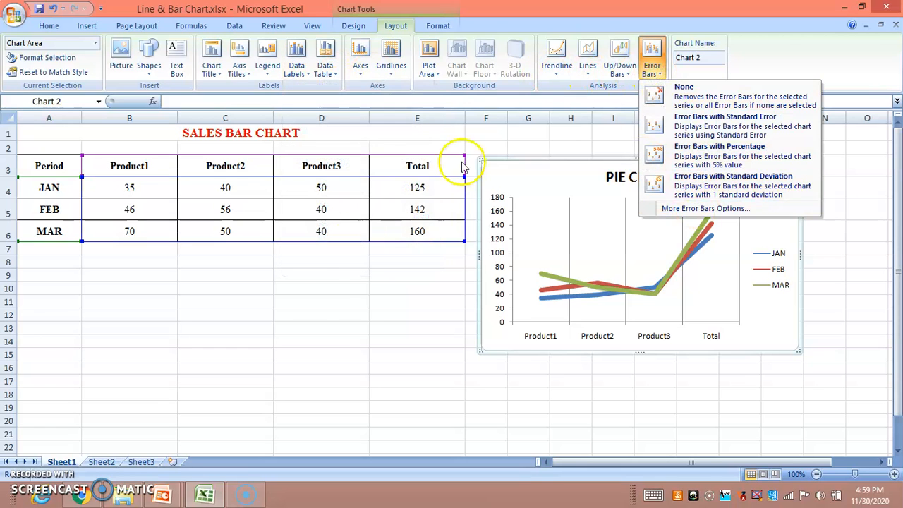
{"action": "left_click", "coordinate": [320, 295]}
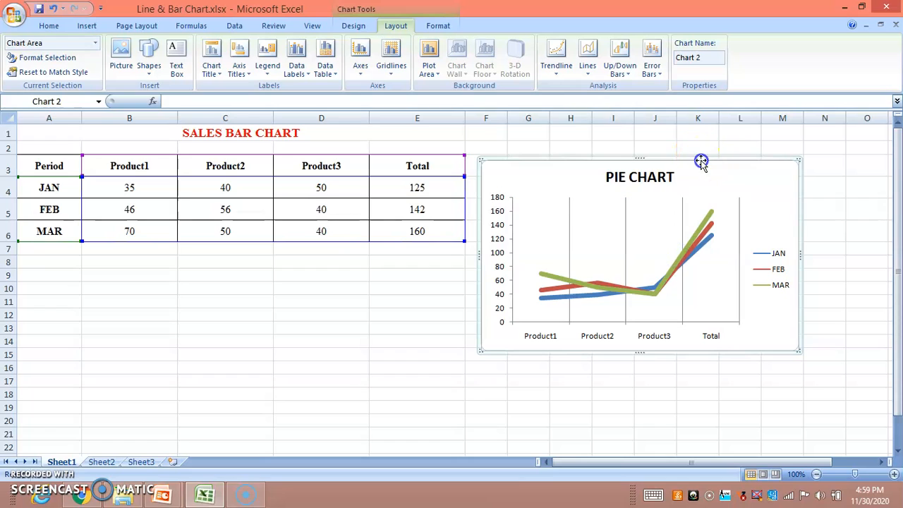